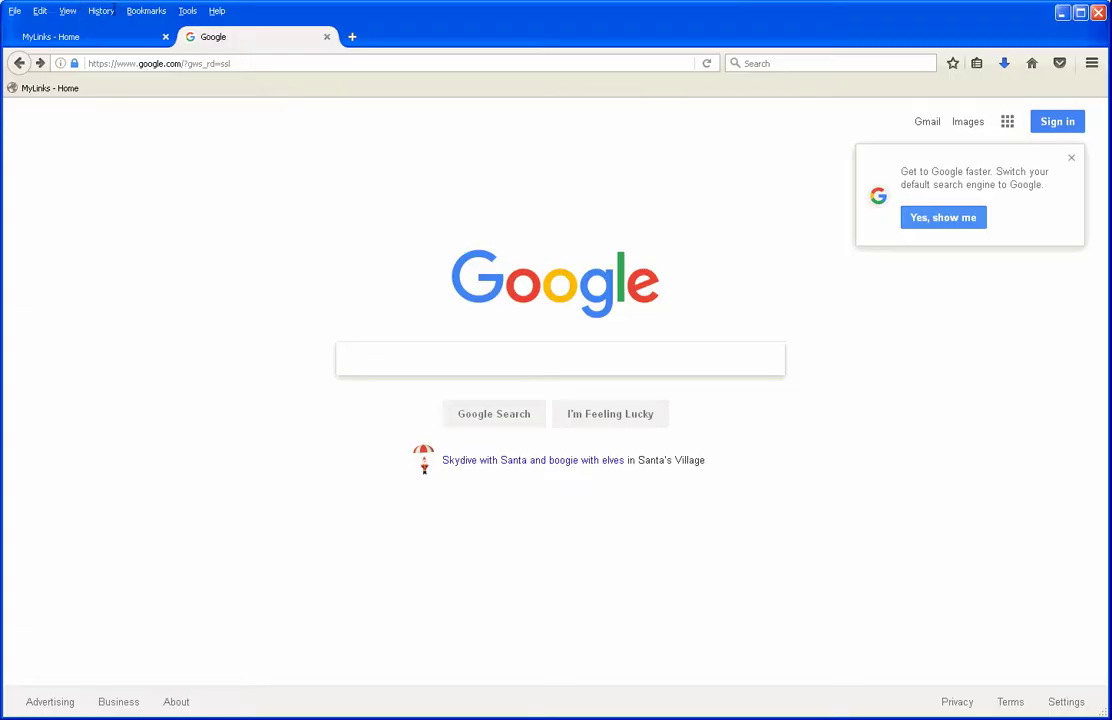
Search Google for 'geoid12b'
{"action": "left_click", "coordinate": [362, 356]}
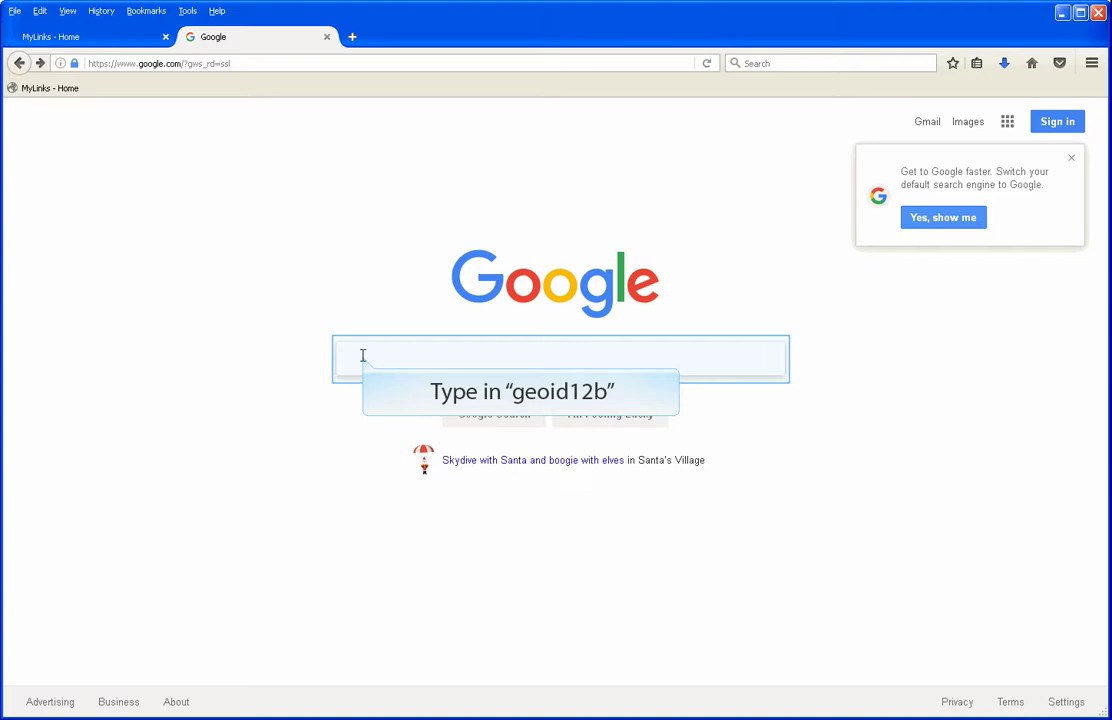
{"action": "type", "text": "geoi"}
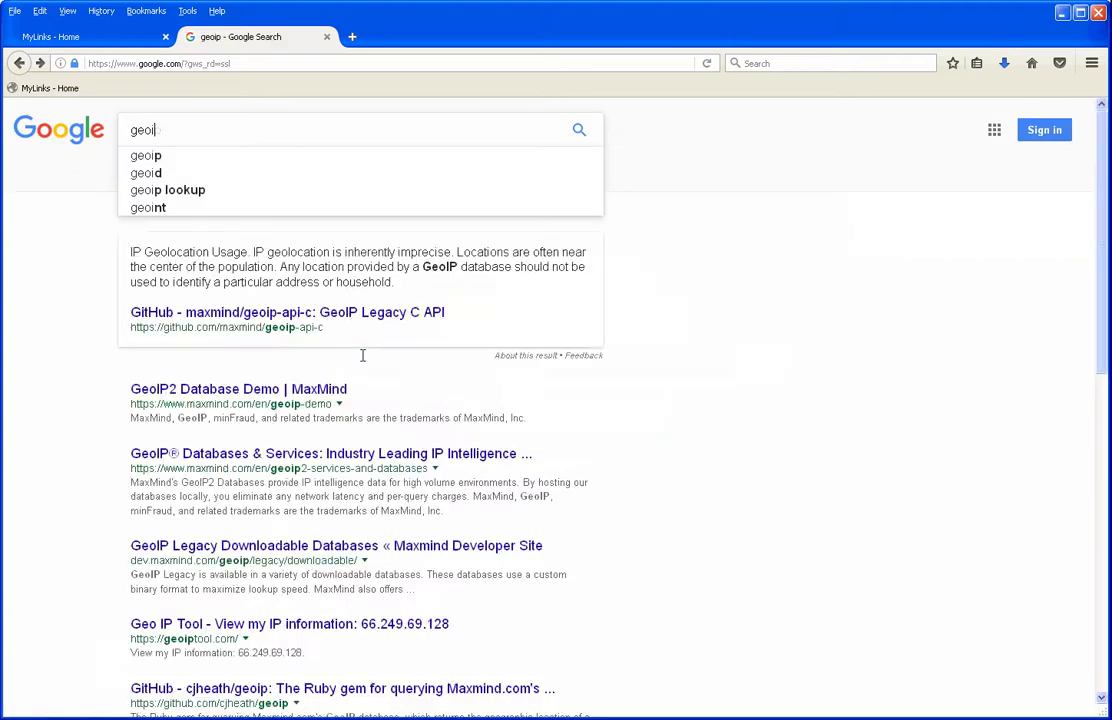
{"action": "type", "text": "d12"}
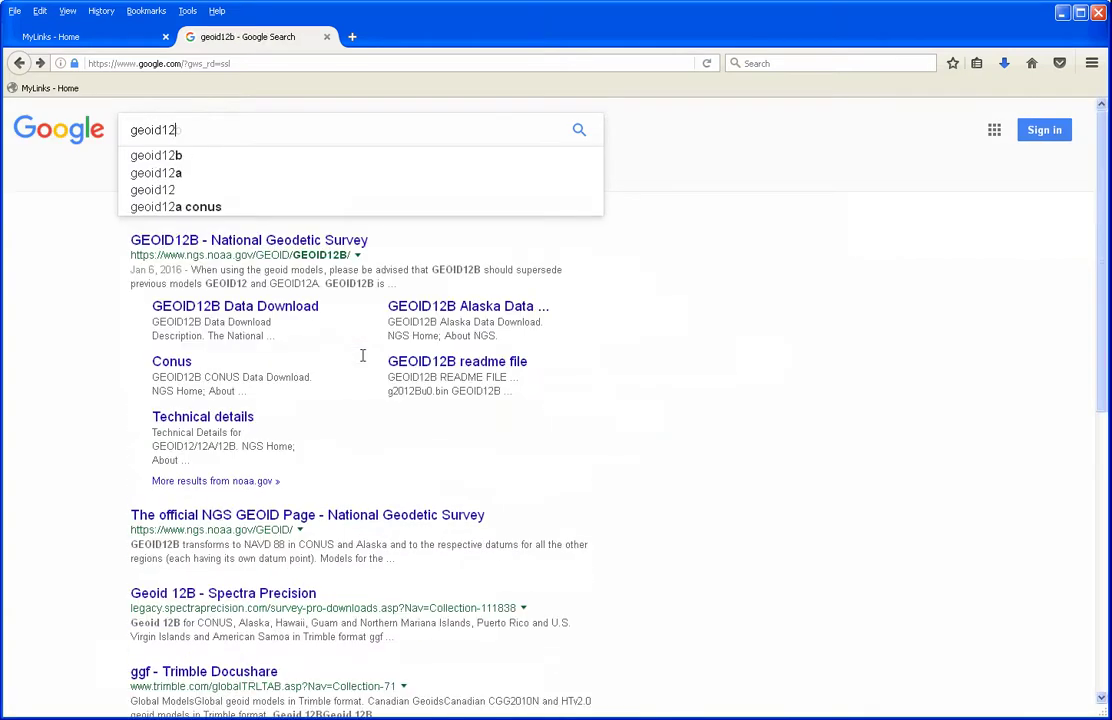
{"action": "type", "text": "b"}
{"action": "key", "text": "Return"}
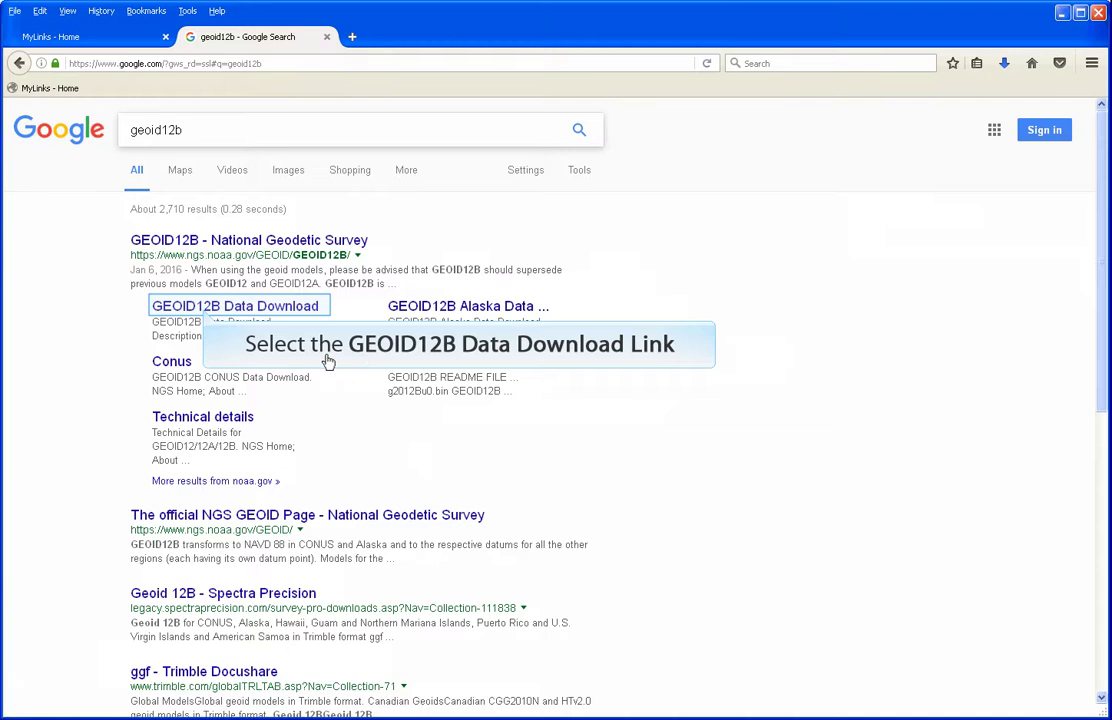
Open the GEOID12B Data Download page and its Conterminous United States grid list
{"action": "left_click", "coordinate": [205, 310]}
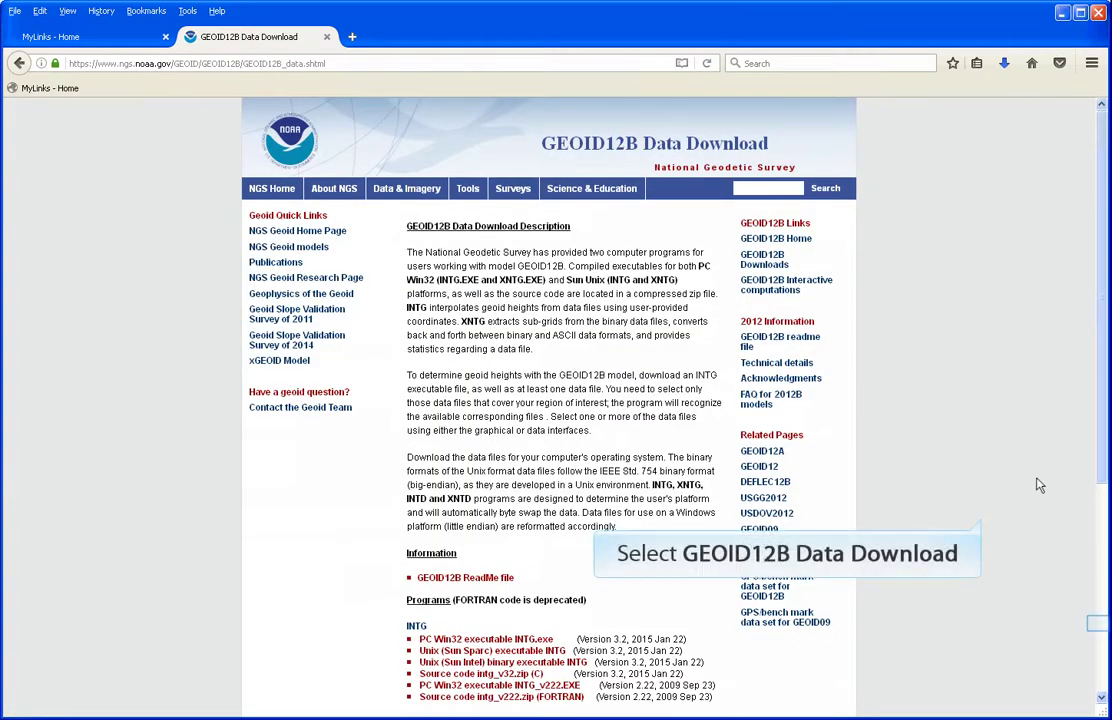
{"action": "left_click", "coordinate": [1101, 626]}
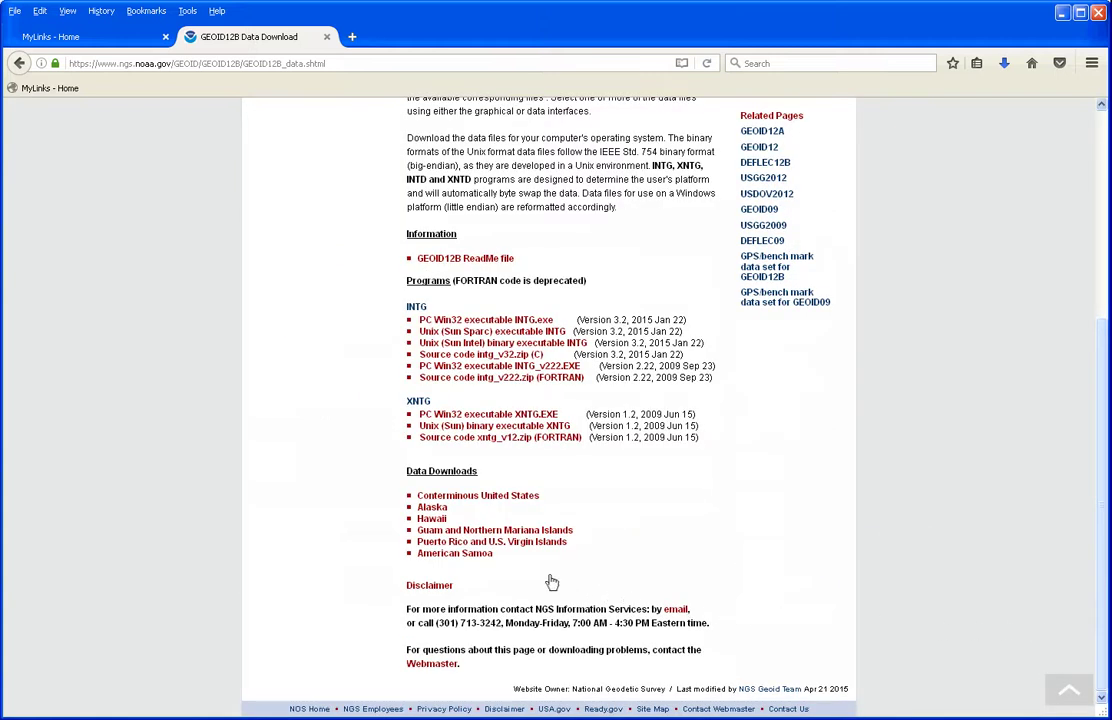
{"action": "left_click", "coordinate": [453, 497]}
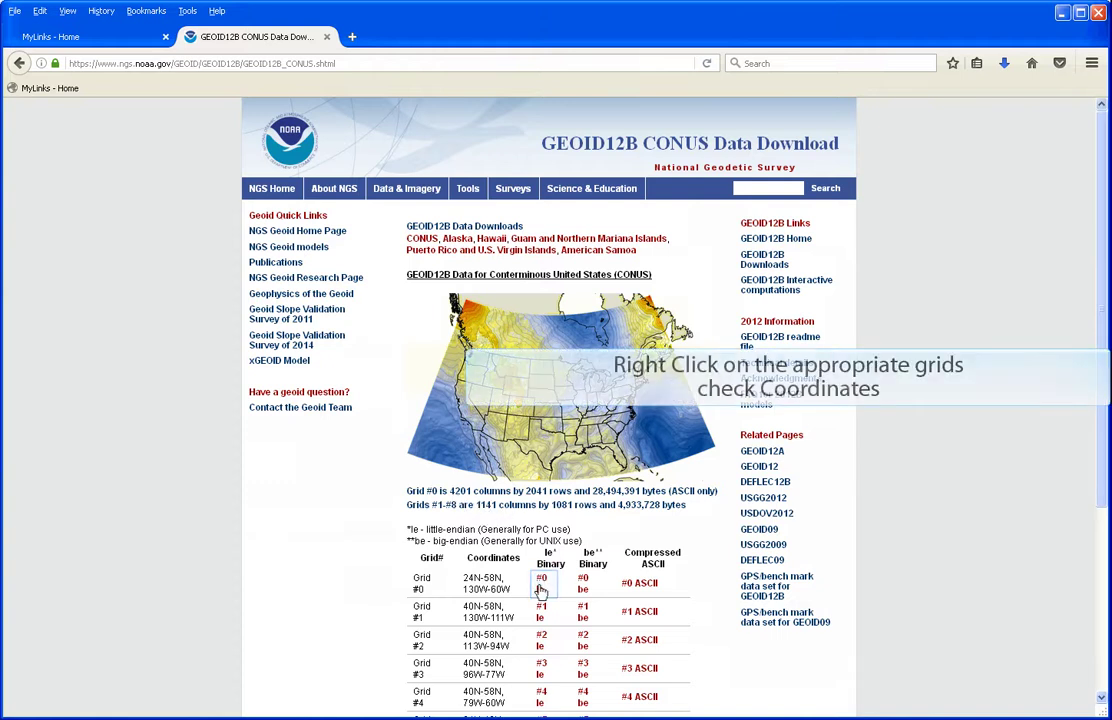
Save the Grid #0 le file g2012bu0.bin into C:\Program Files\Corpscon6\Geoid
{"action": "right_click", "coordinate": [545, 591]}
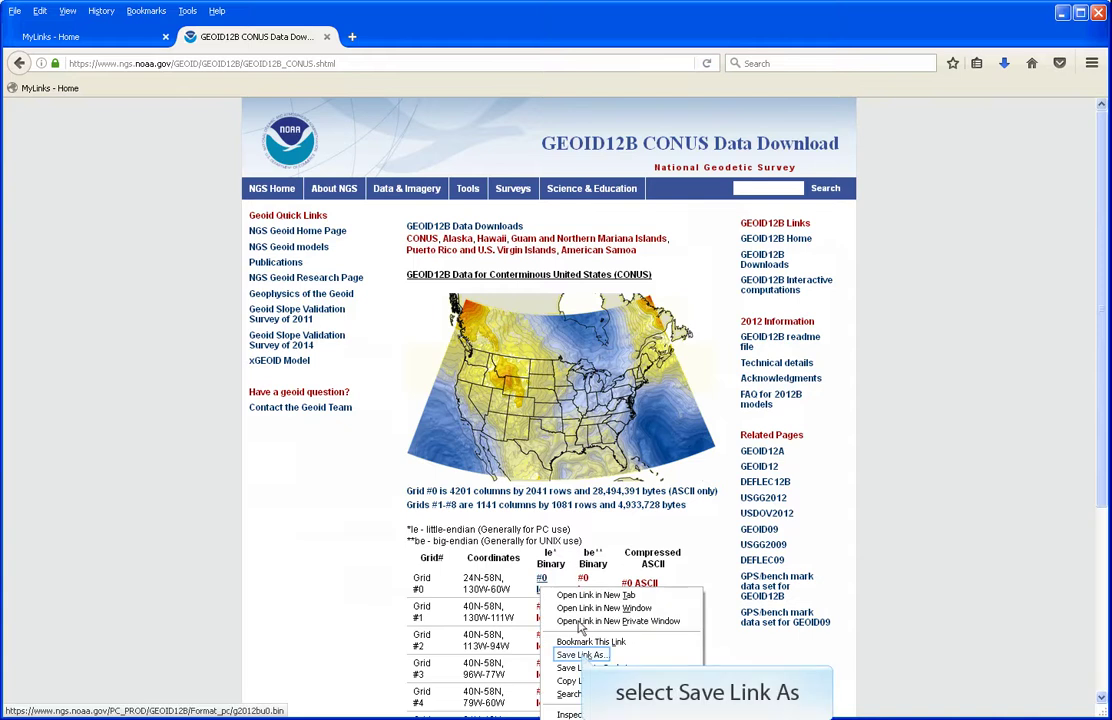
{"action": "left_click", "coordinate": [582, 655]}
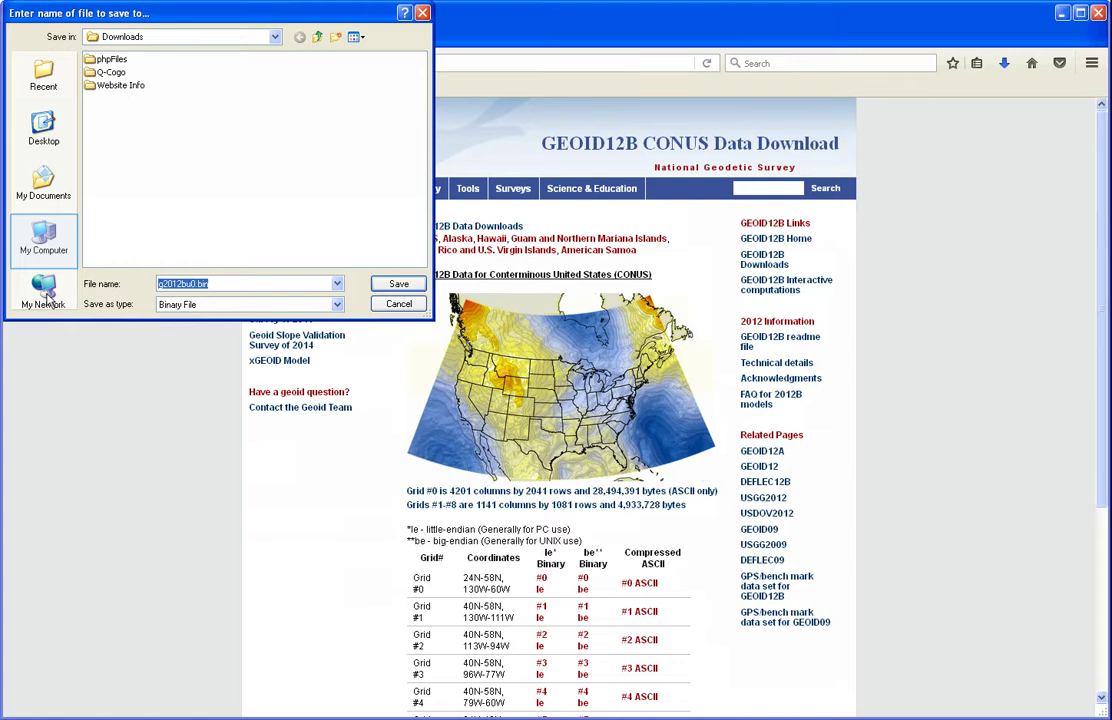
{"action": "left_click", "coordinate": [44, 234]}
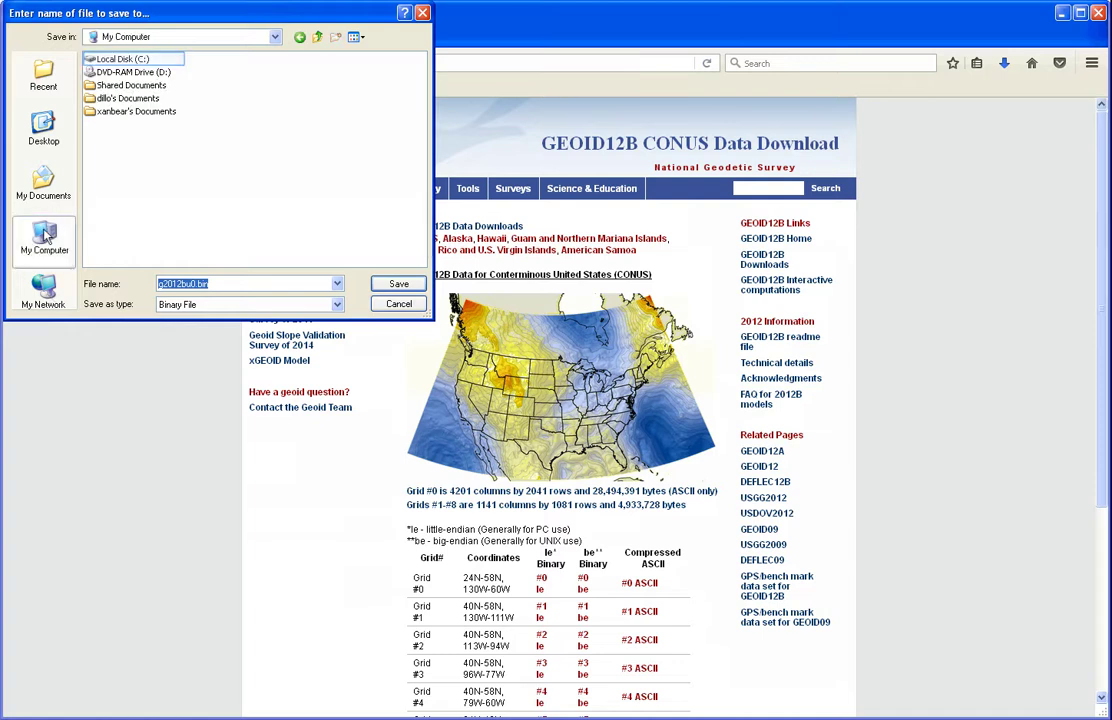
{"action": "double_click", "coordinate": [113, 60]}
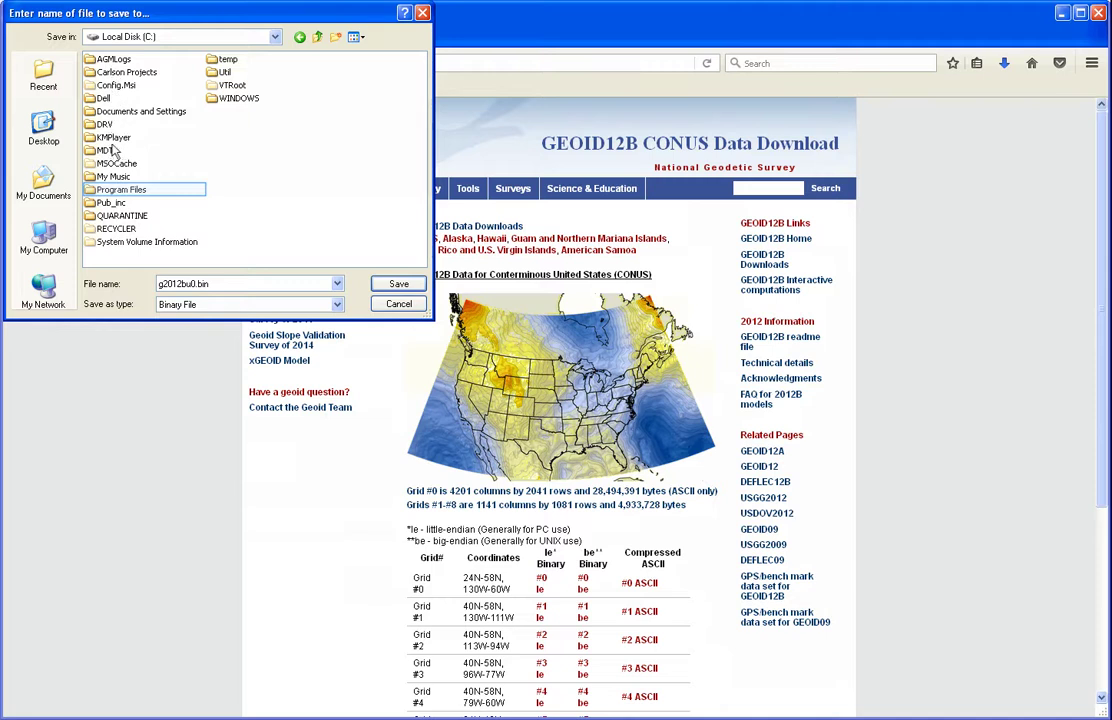
{"action": "double_click", "coordinate": [113, 190]}
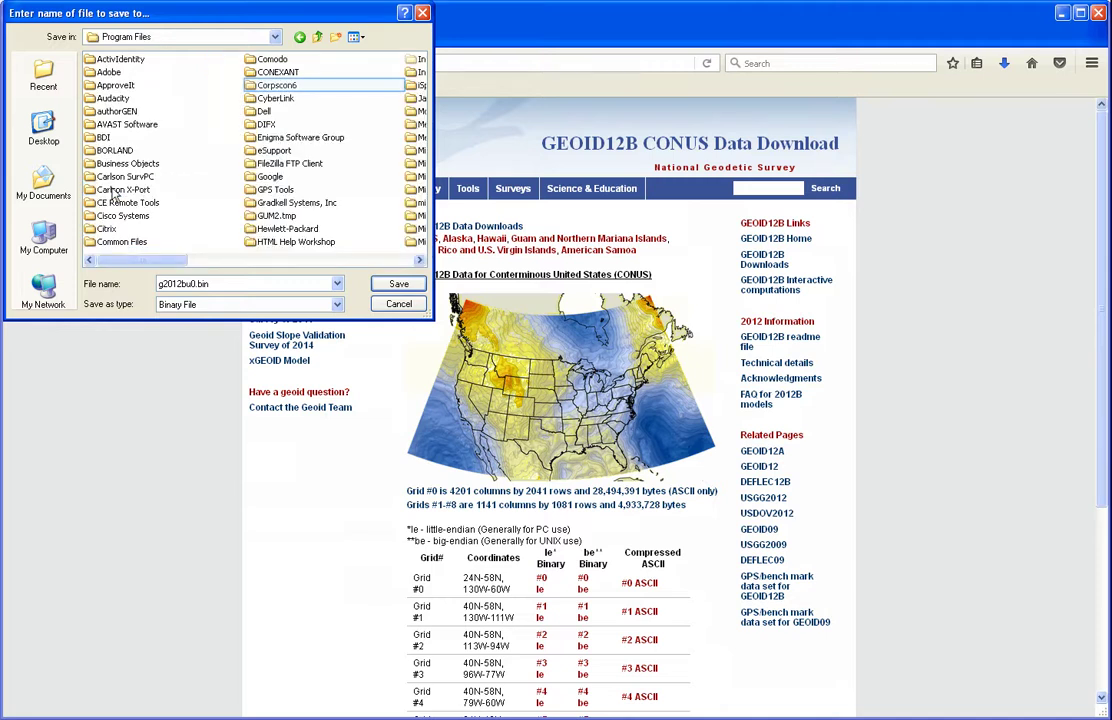
{"action": "double_click", "coordinate": [268, 86]}
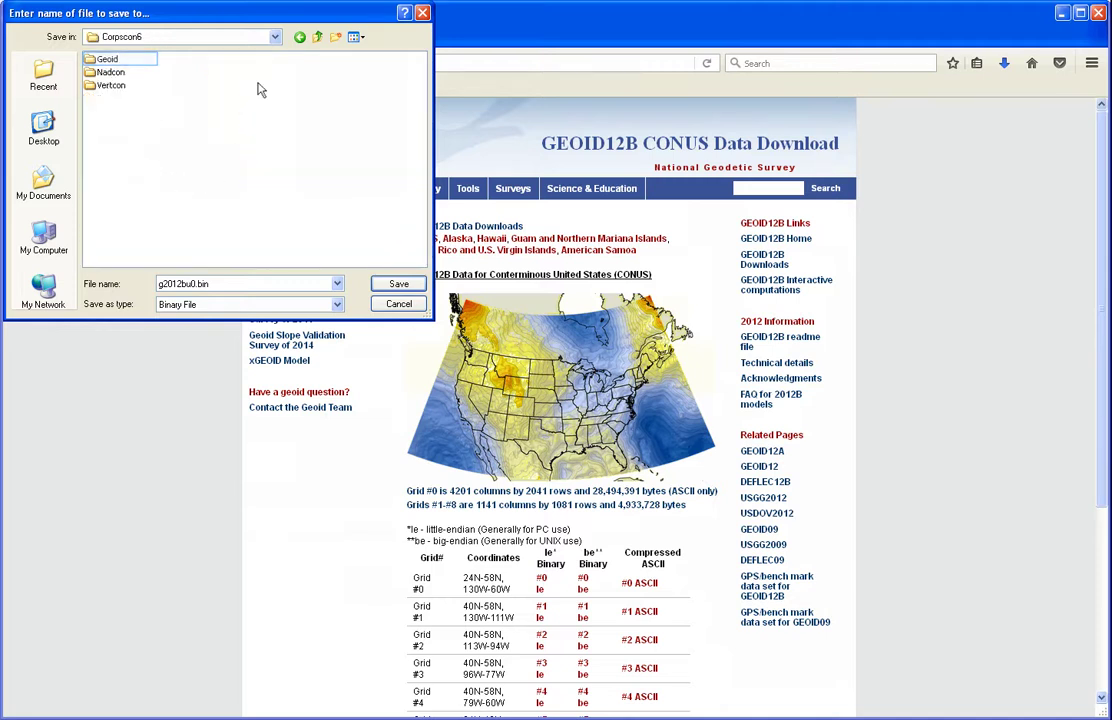
{"action": "double_click", "coordinate": [110, 60]}
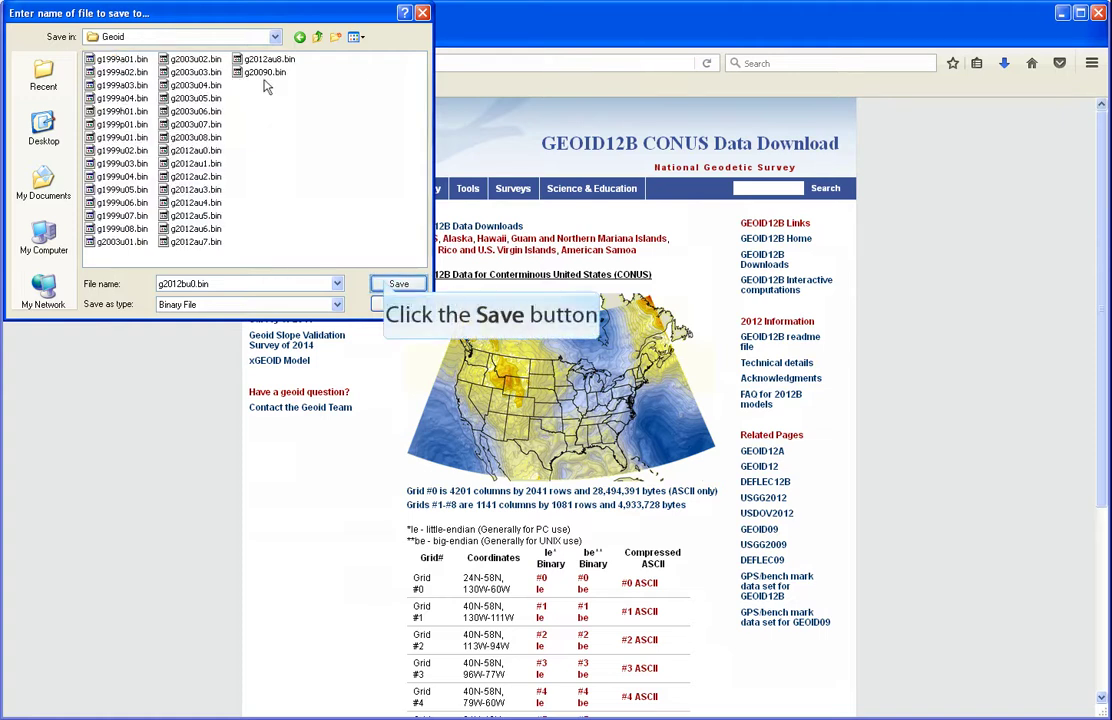
{"action": "left_click", "coordinate": [388, 286]}
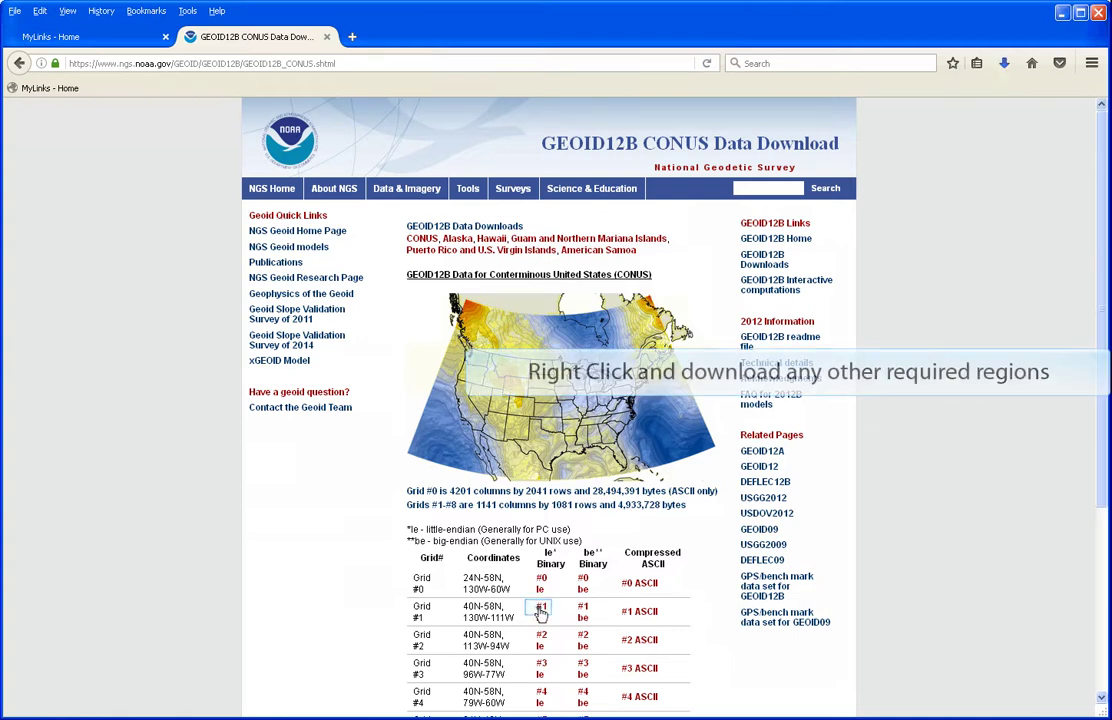
Save g2012bu1.bin and g2012bu2.bin into the same Geoid folder
{"action": "right_click", "coordinate": [541, 612]}
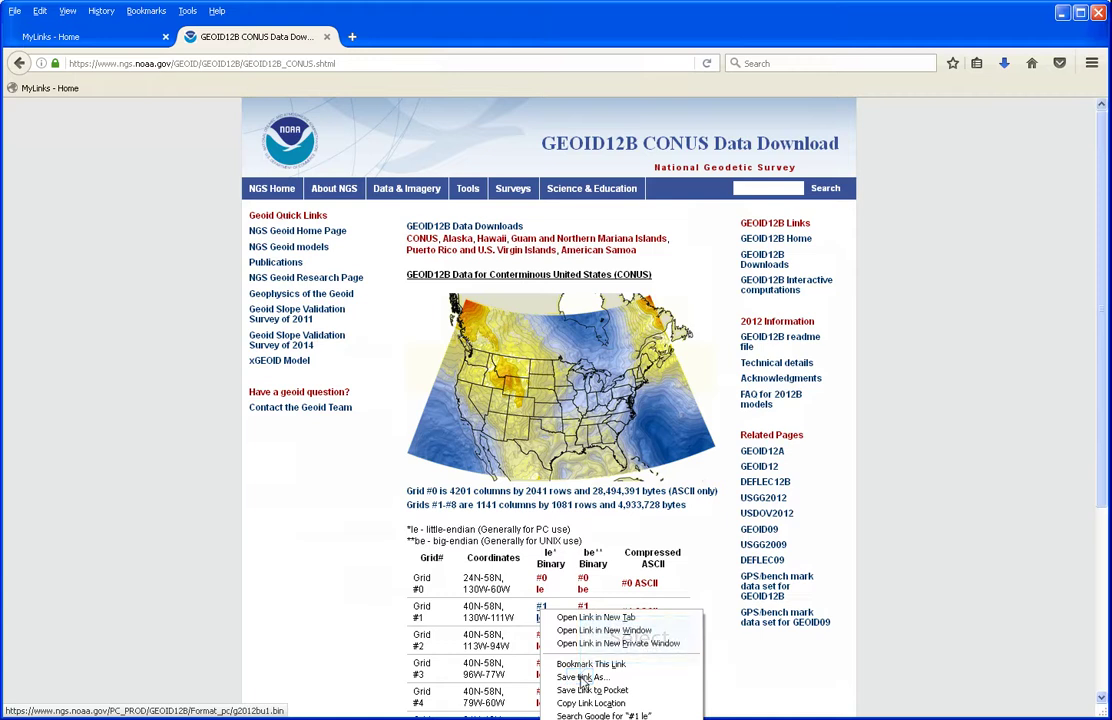
{"action": "left_click", "coordinate": [583, 680]}
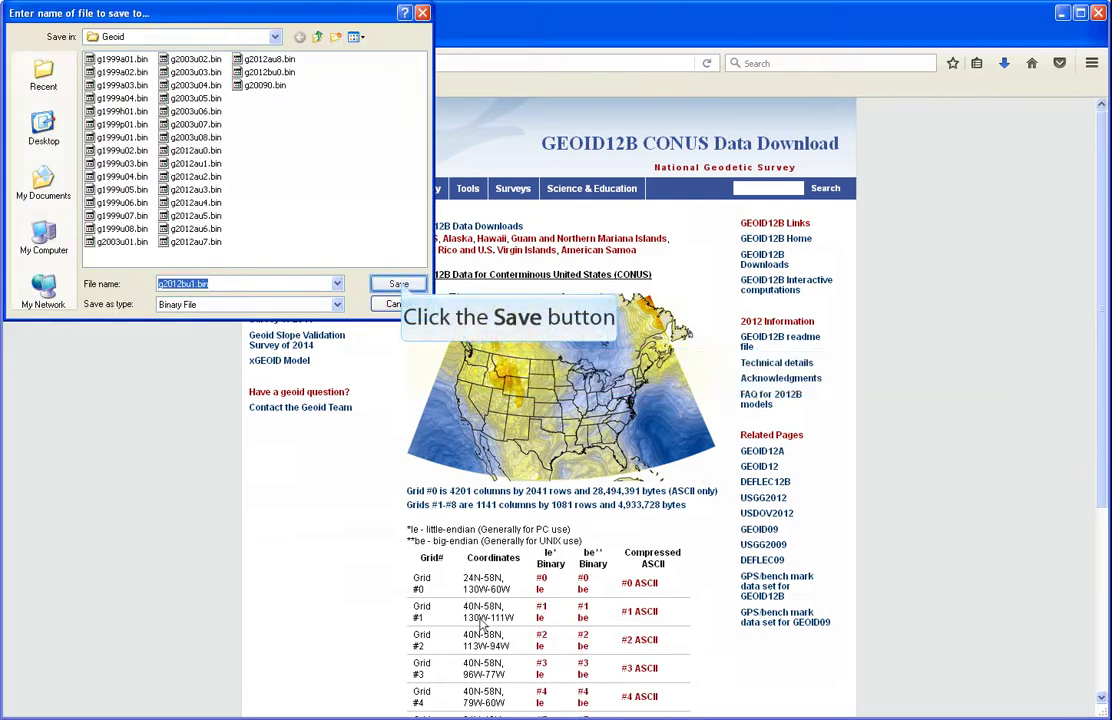
{"action": "left_click", "coordinate": [400, 285]}
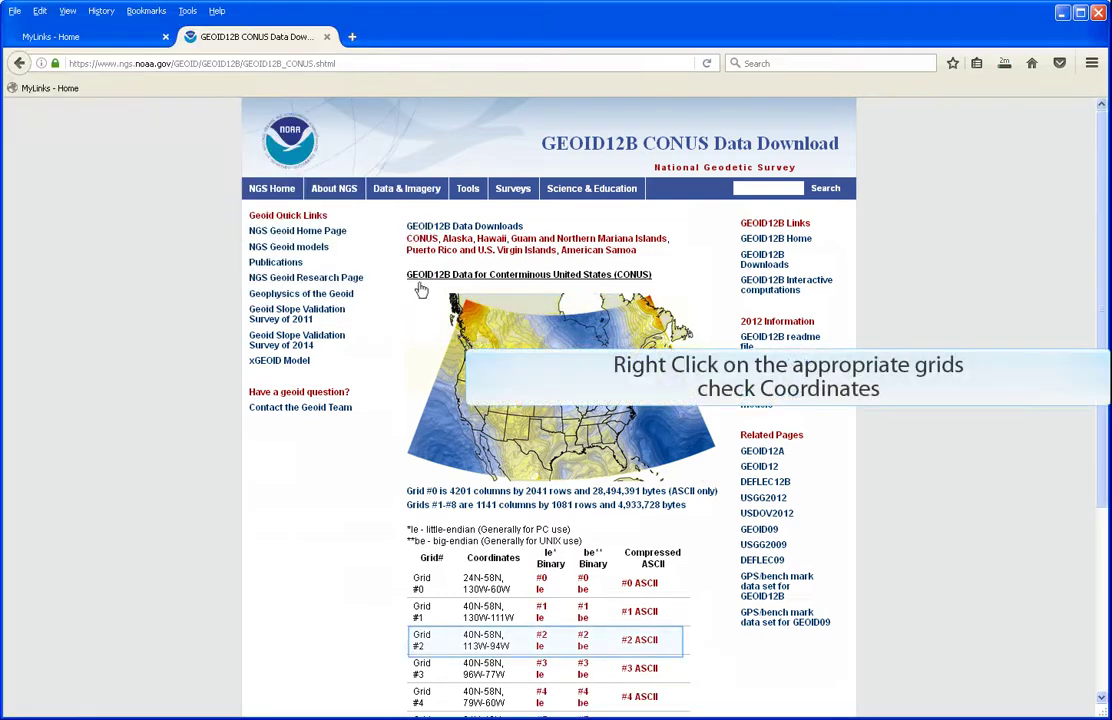
{"action": "right_click", "coordinate": [541, 640]}
{"action": "left_click", "coordinate": [573, 707]}
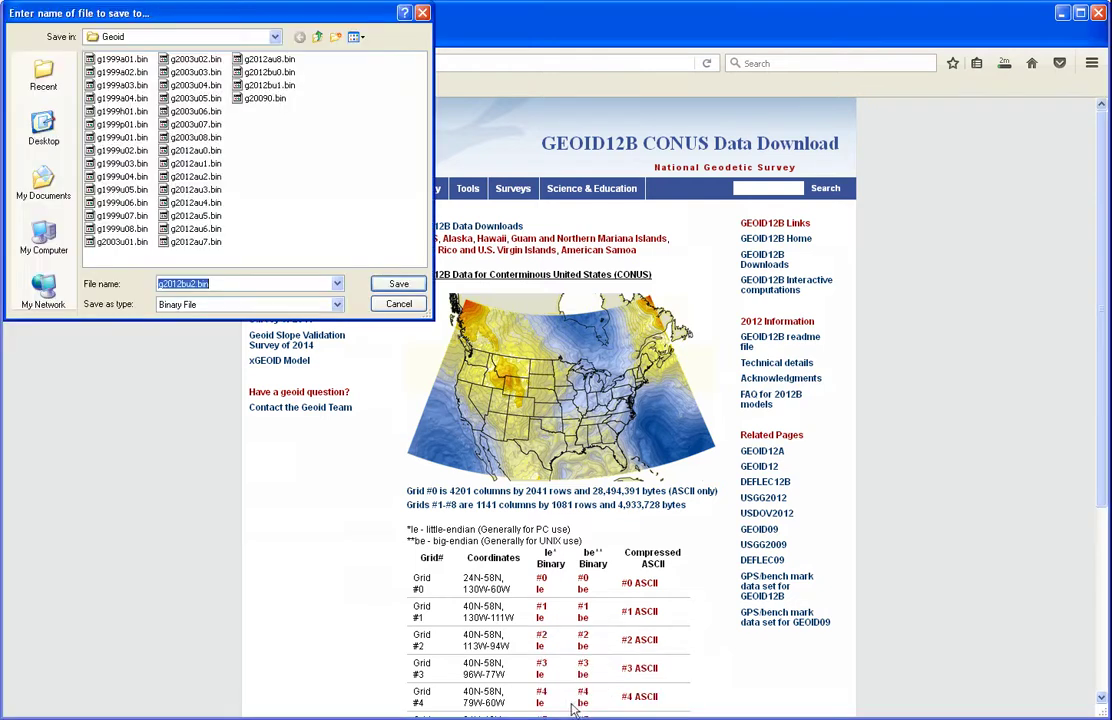
{"action": "left_click", "coordinate": [398, 284]}
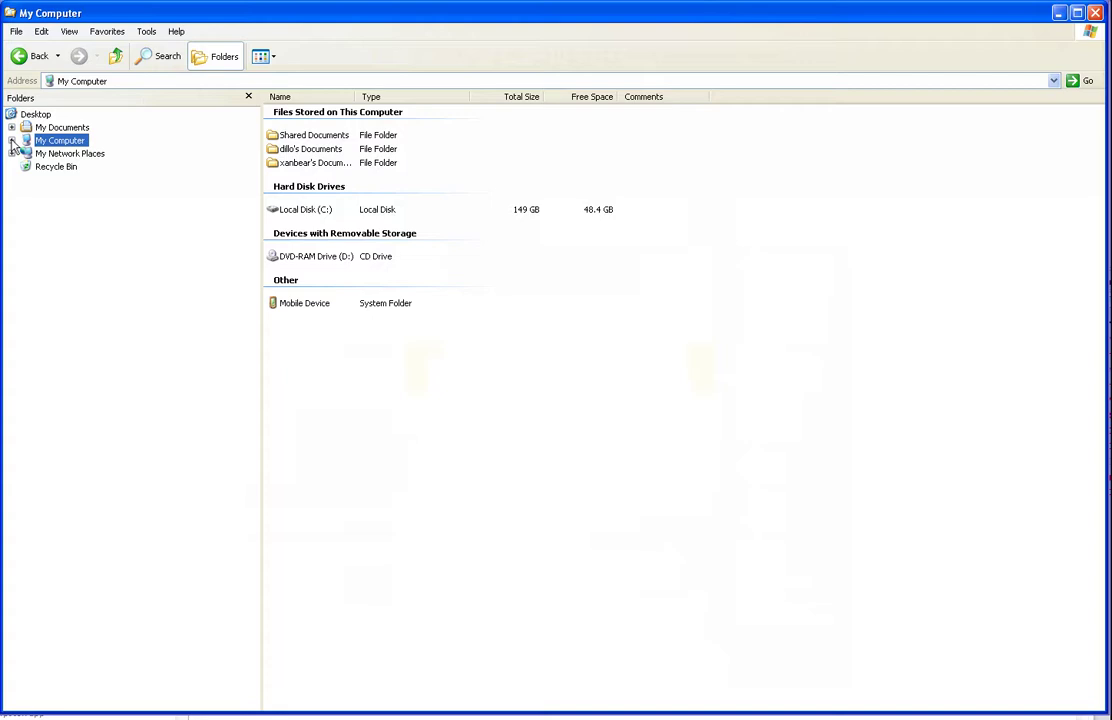
Expand the Explorer folder tree from My Computer down to C:\Program Files\Corpscon6
{"action": "left_click", "coordinate": [11, 141]}
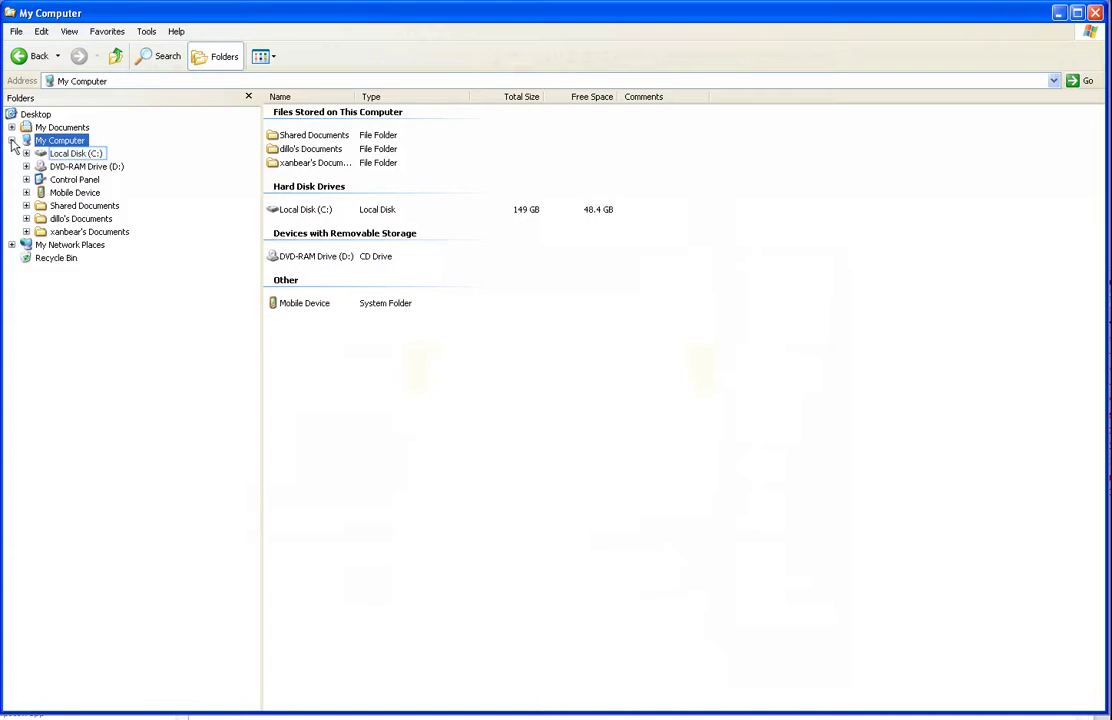
{"action": "left_click", "coordinate": [26, 154]}
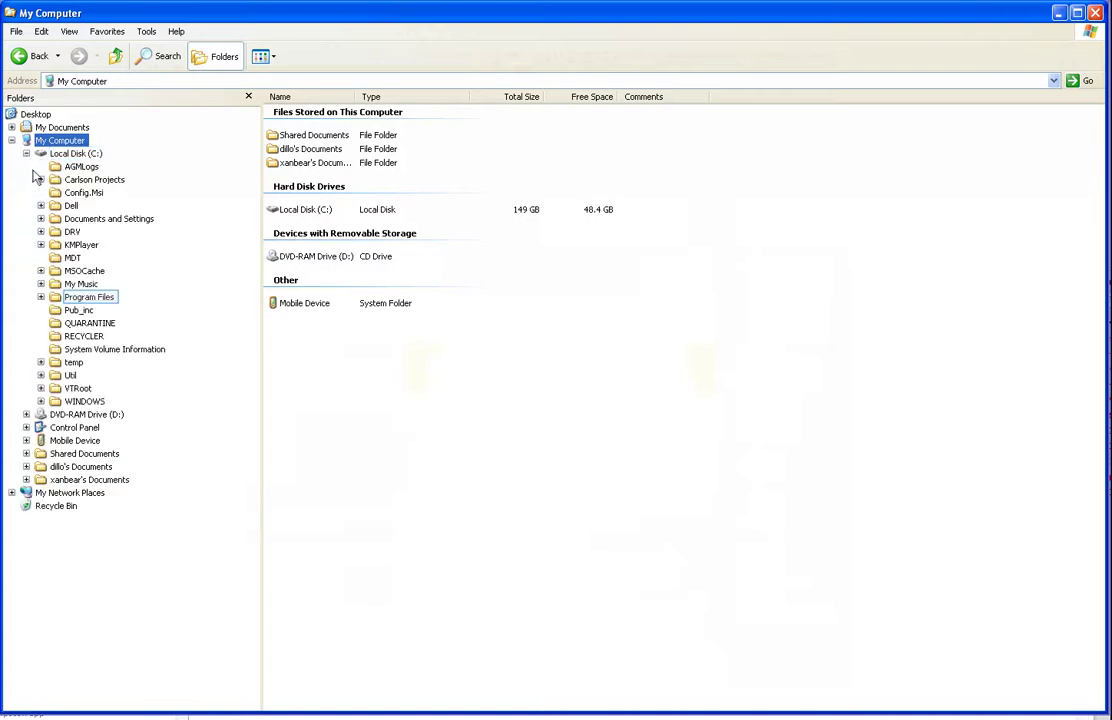
{"action": "left_click", "coordinate": [41, 297]}
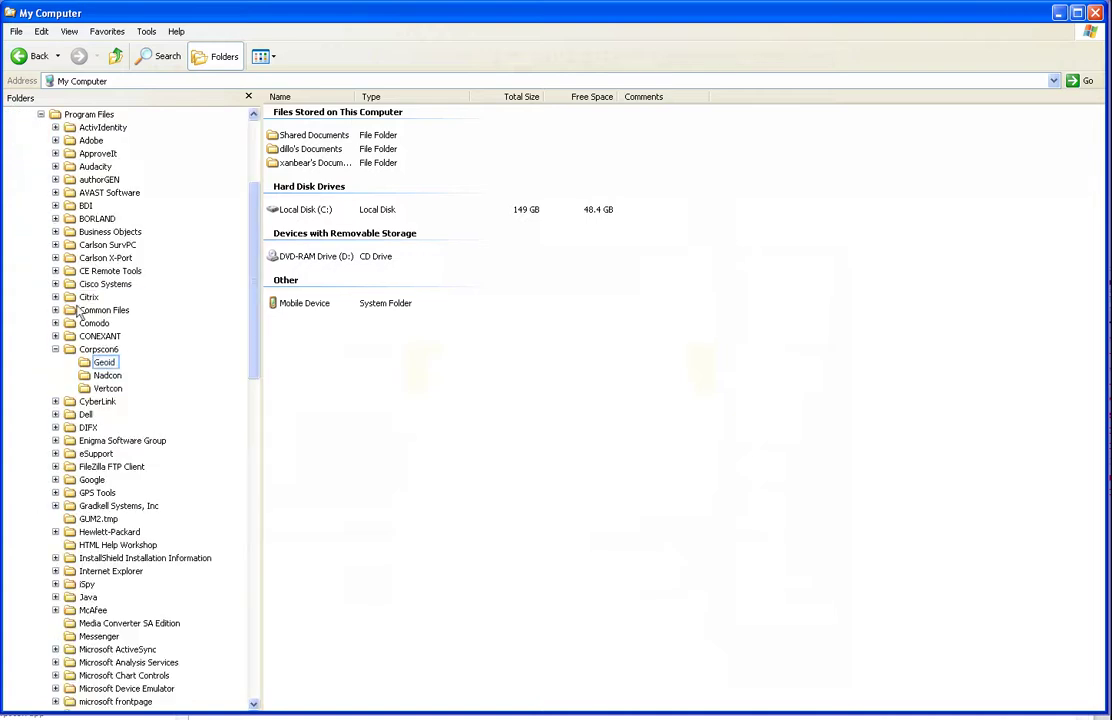
Create an empty text file named geoid12b.txt in the Geoid folder and open it
{"action": "left_click", "coordinate": [104, 364]}
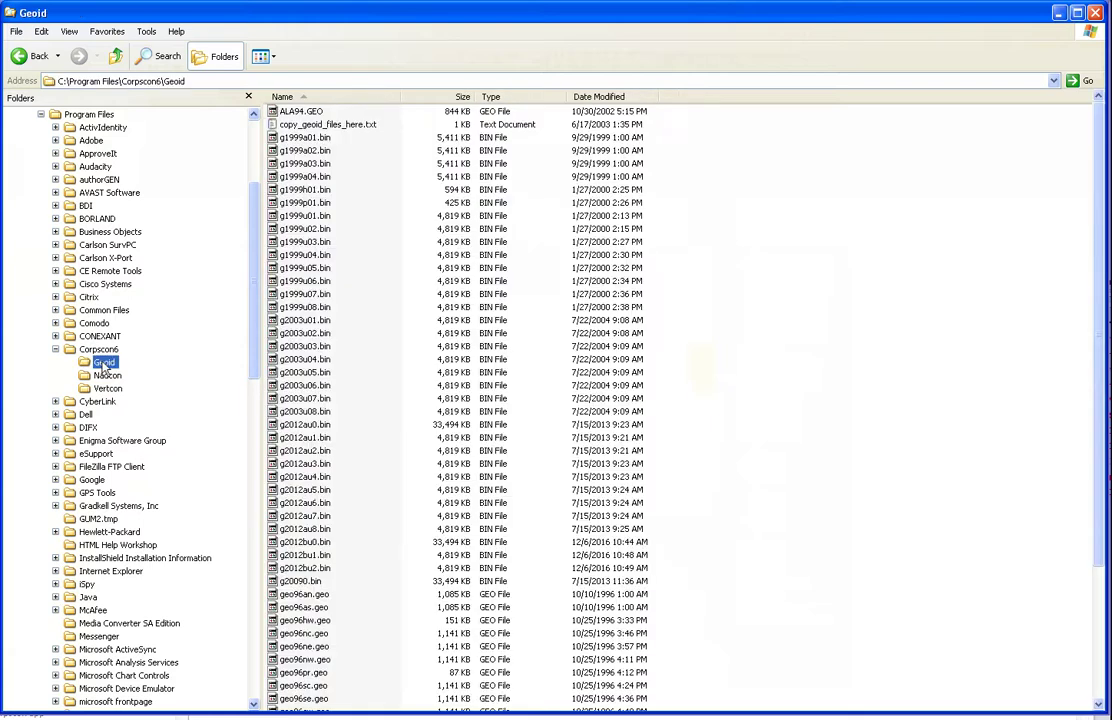
{"action": "right_click", "coordinate": [360, 388]}
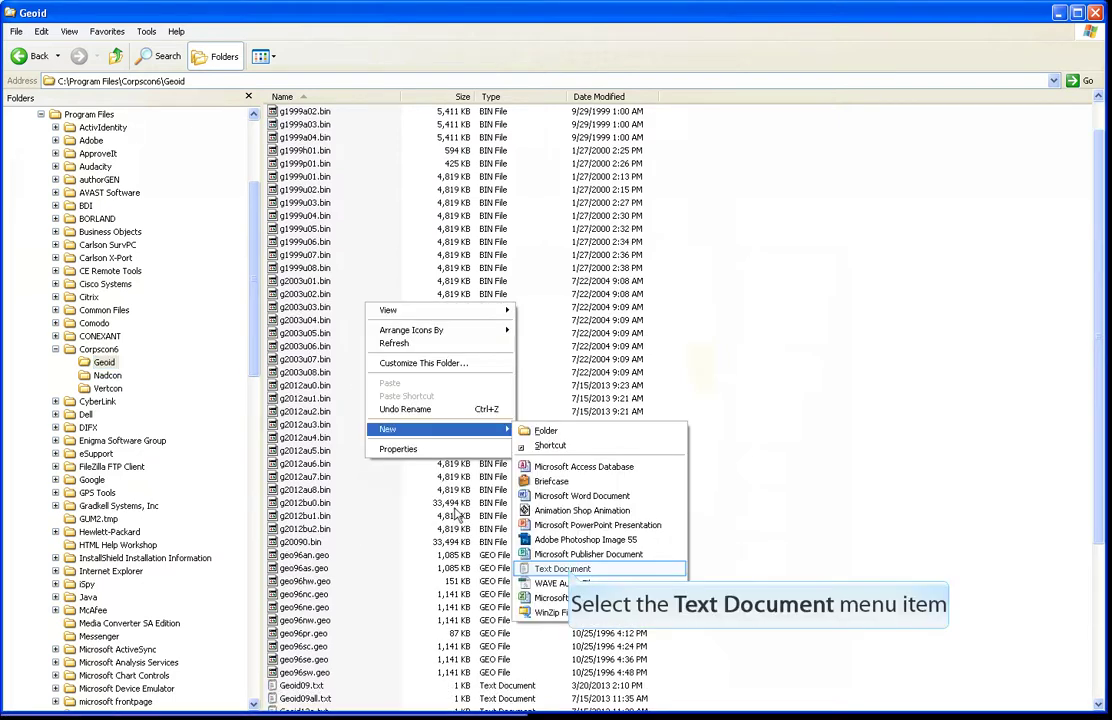
{"action": "left_click", "coordinate": [566, 569]}
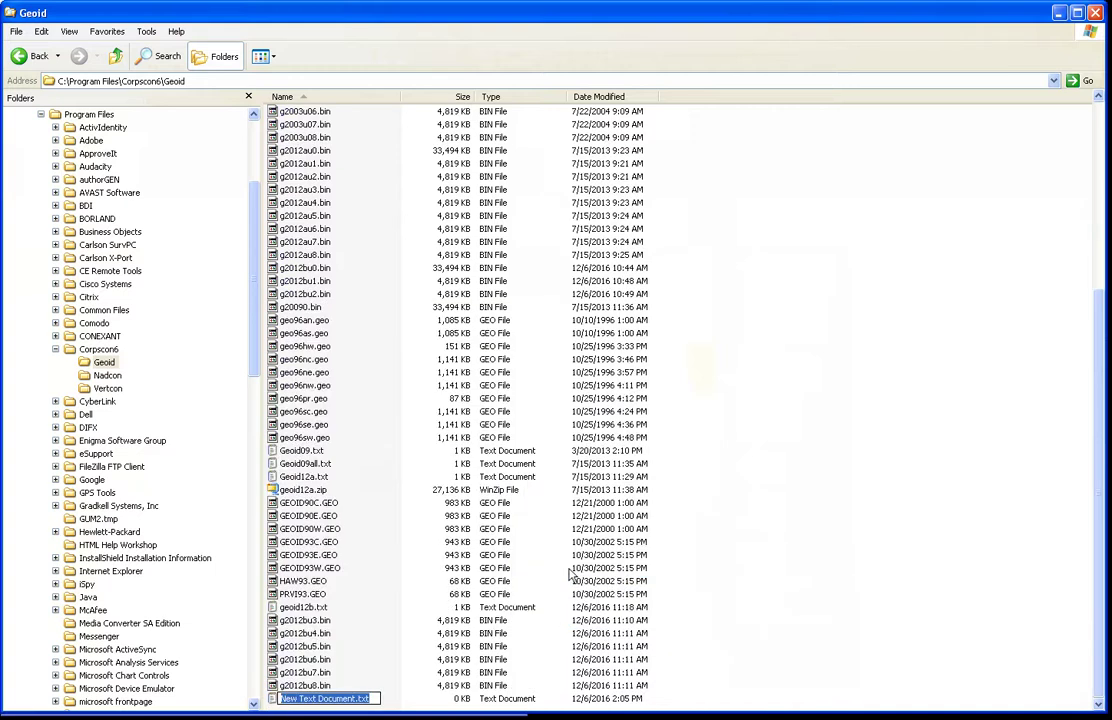
{"action": "type", "text": "geoid12"}
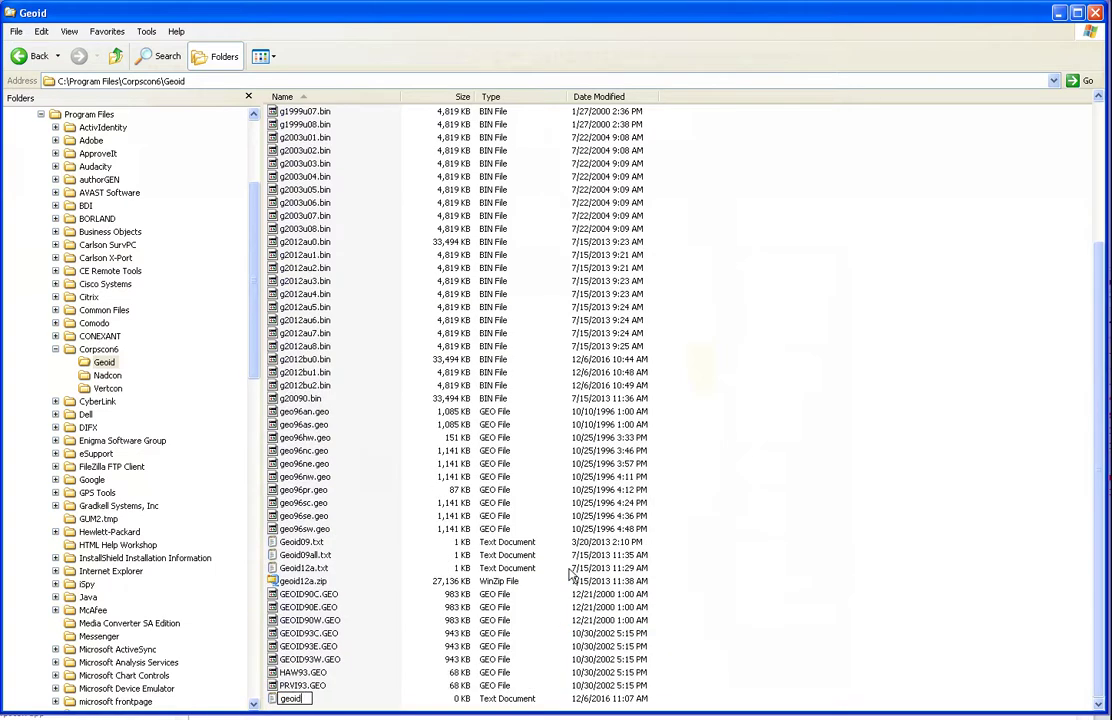
{"action": "type", "text": "b.txt"}
{"action": "key", "text": "Return"}
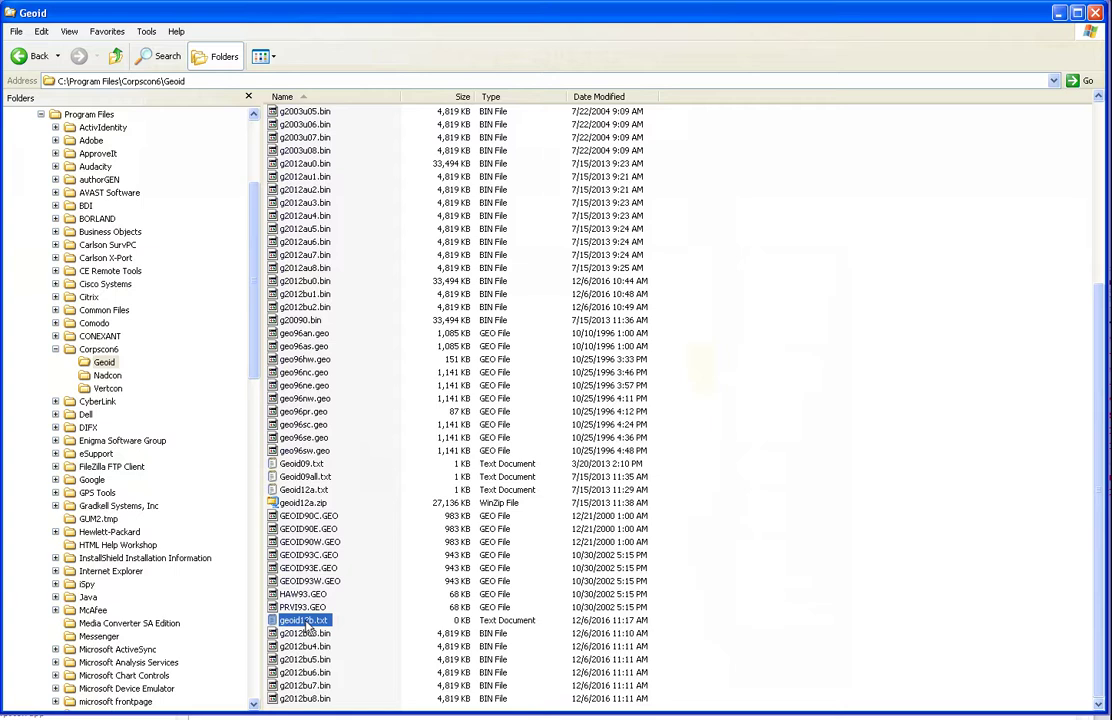
{"action": "double_click", "coordinate": [305, 621]}
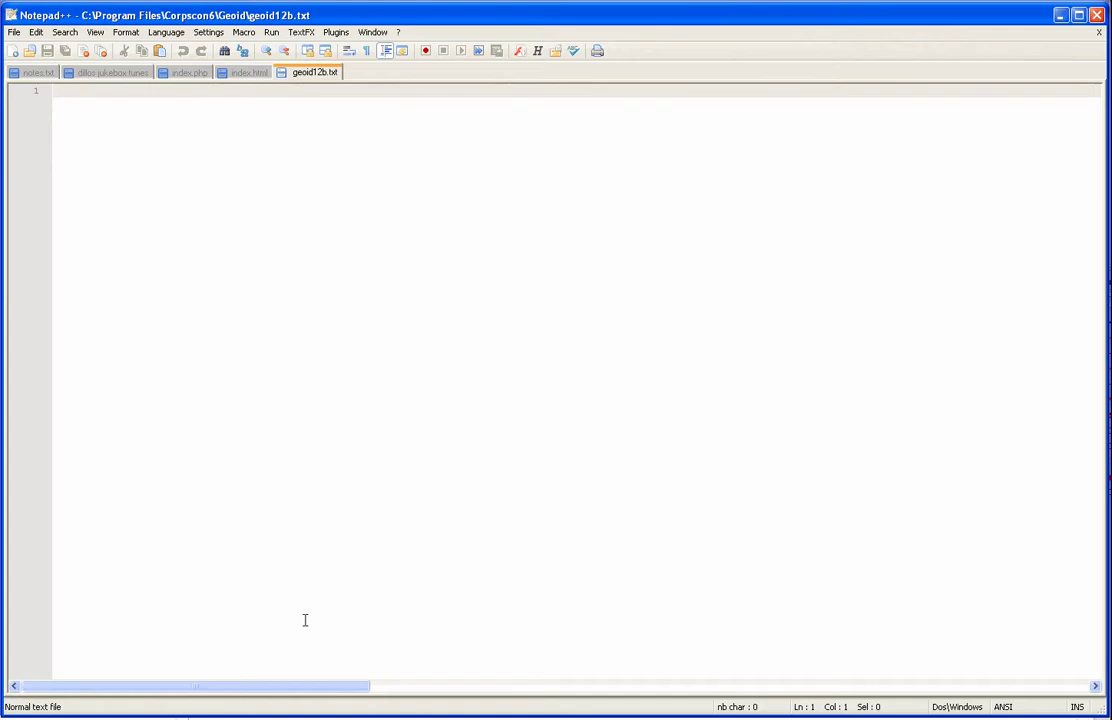
Write the single line g2012bu0.bin into geoid12b.txt and save it
{"action": "type", "text": "g2012bu0.bin"}
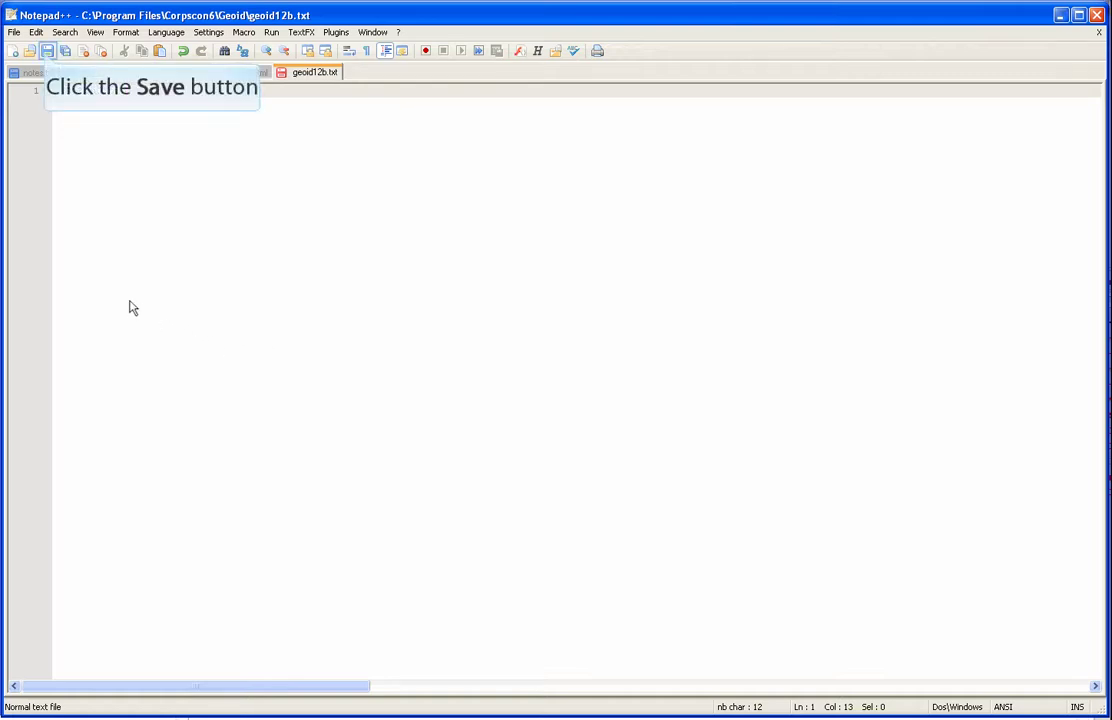
{"action": "left_click", "coordinate": [46, 51]}
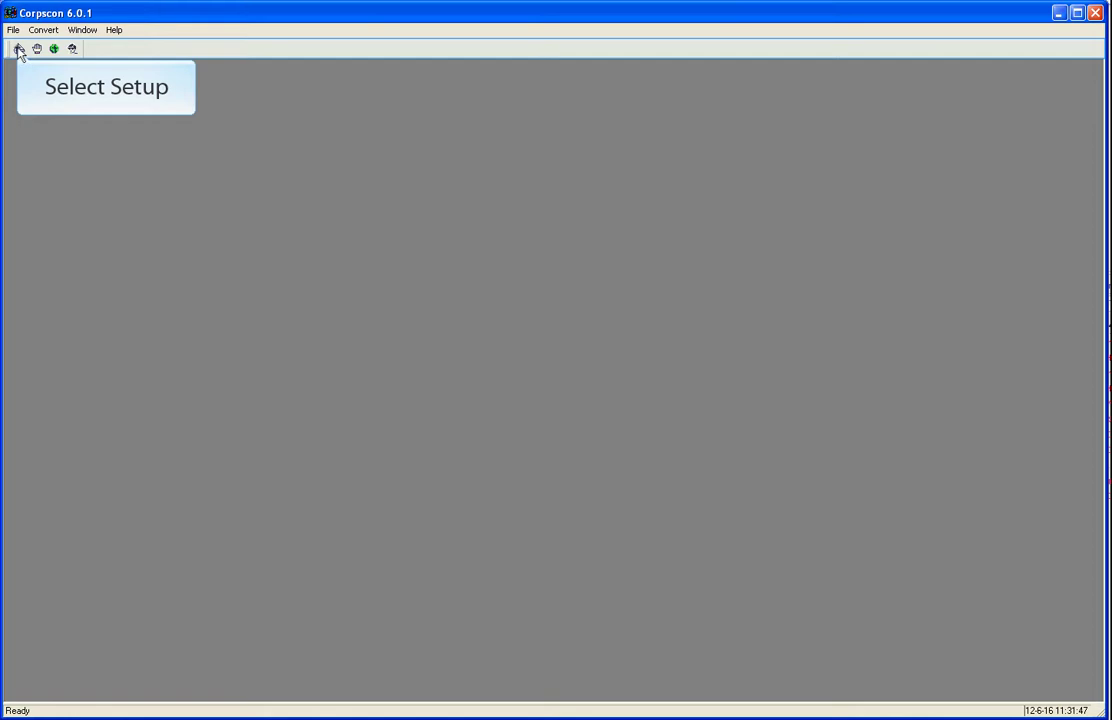
Set geoid12b.txt as the Geoid tab's custom areas file and apply the setup
{"action": "left_click", "coordinate": [18, 49]}
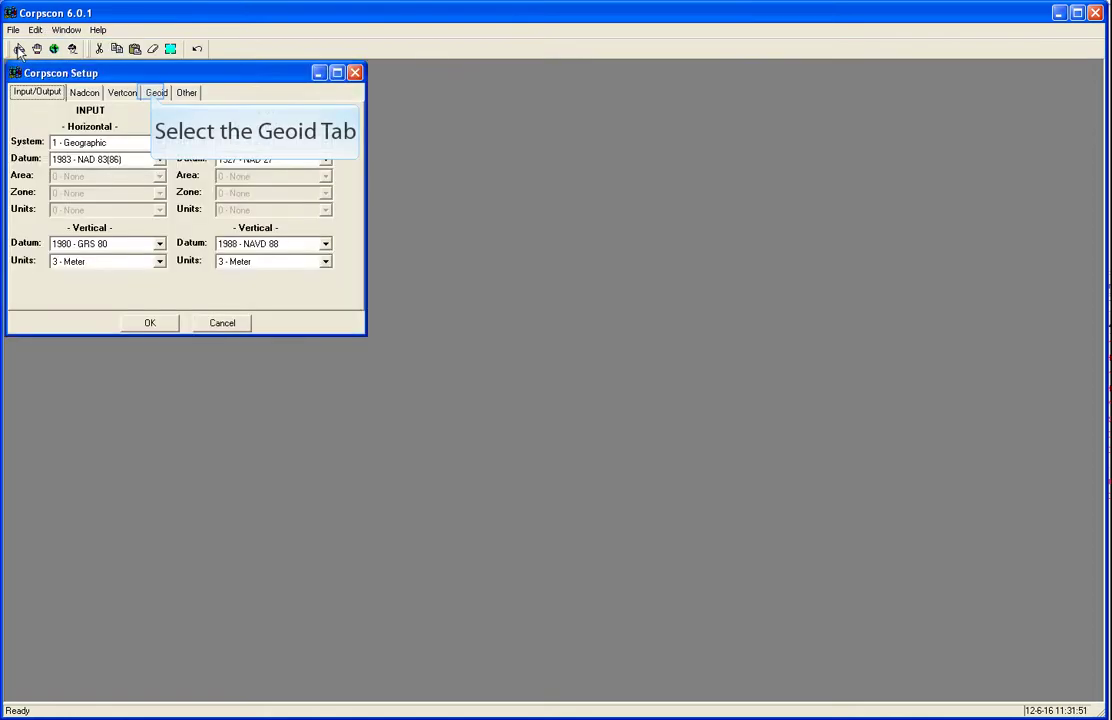
{"action": "left_click", "coordinate": [154, 94]}
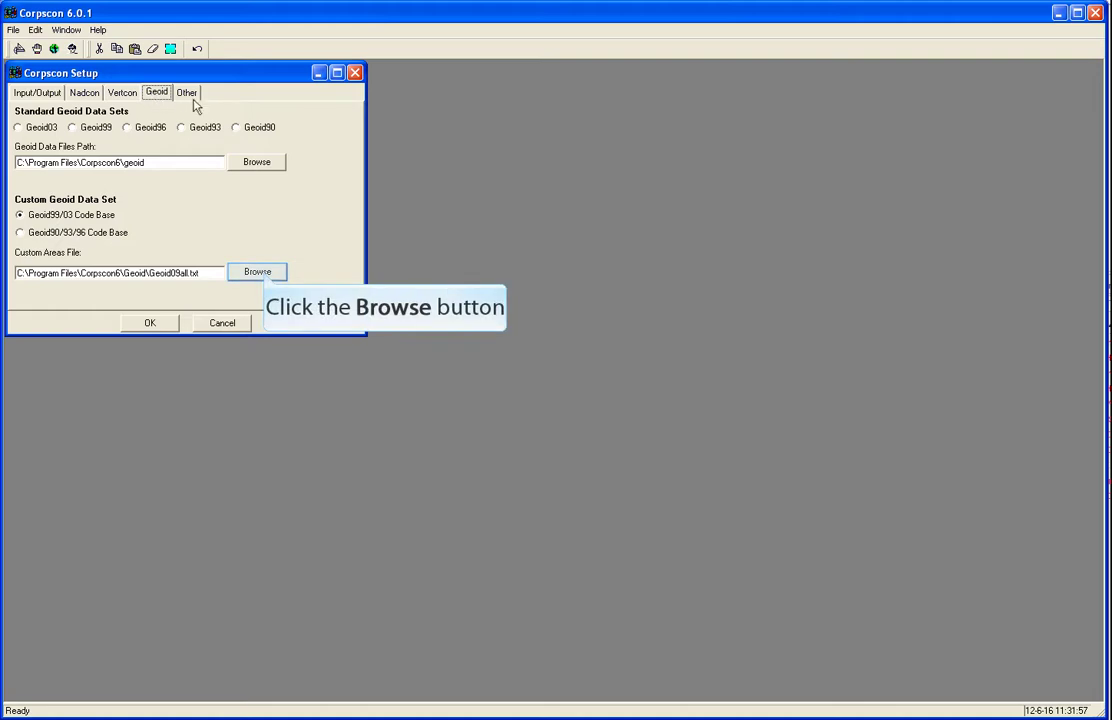
{"action": "left_click", "coordinate": [265, 276]}
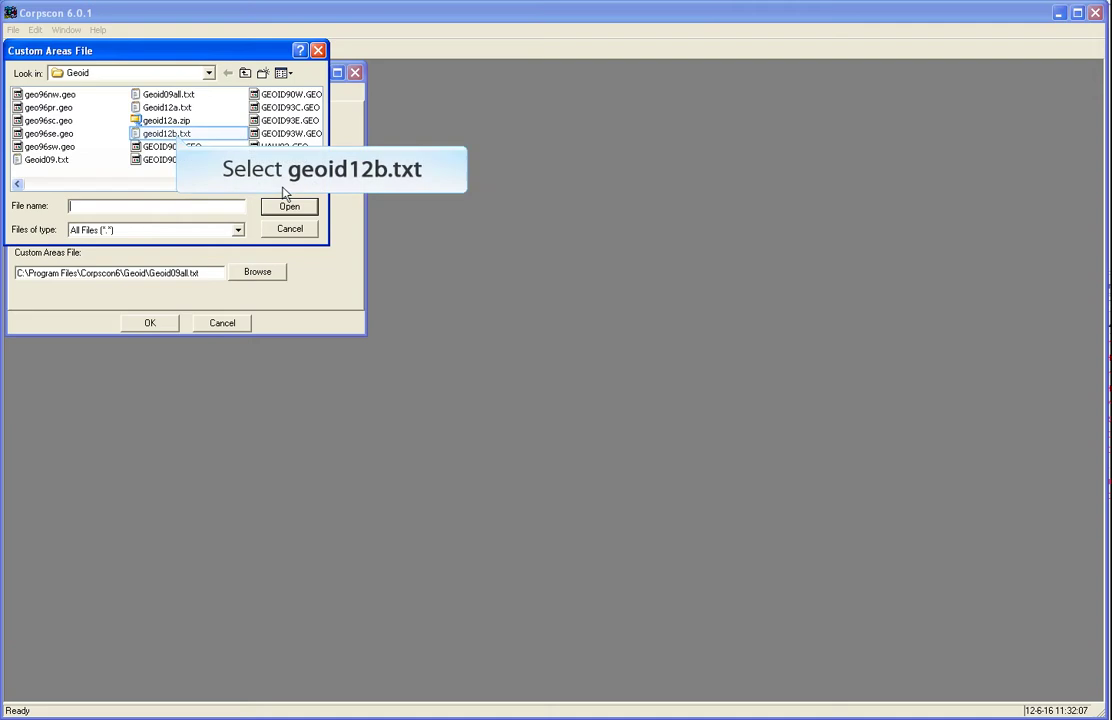
{"action": "left_click", "coordinate": [170, 134]}
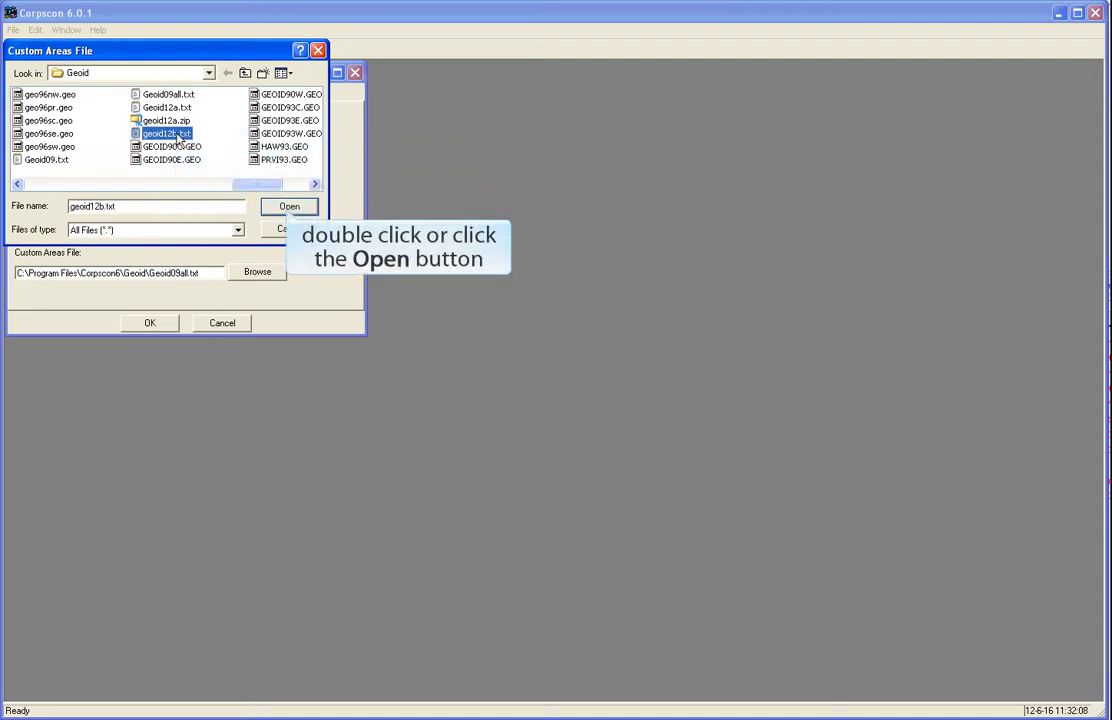
{"action": "left_click", "coordinate": [288, 207]}
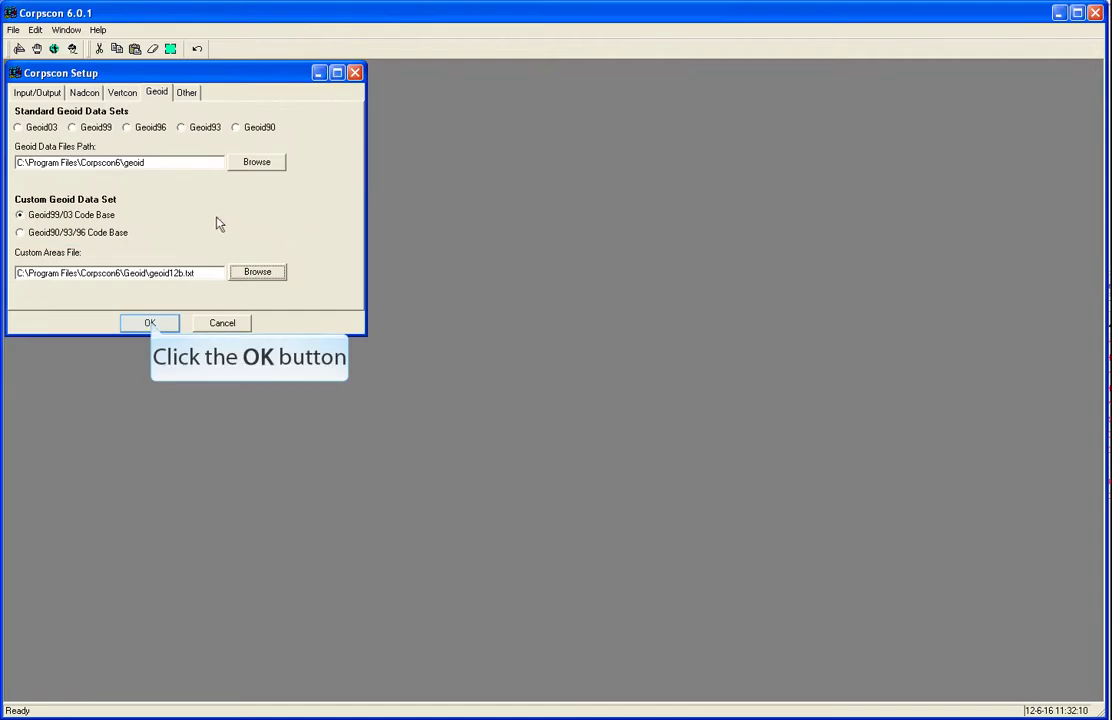
{"action": "left_click", "coordinate": [150, 323]}
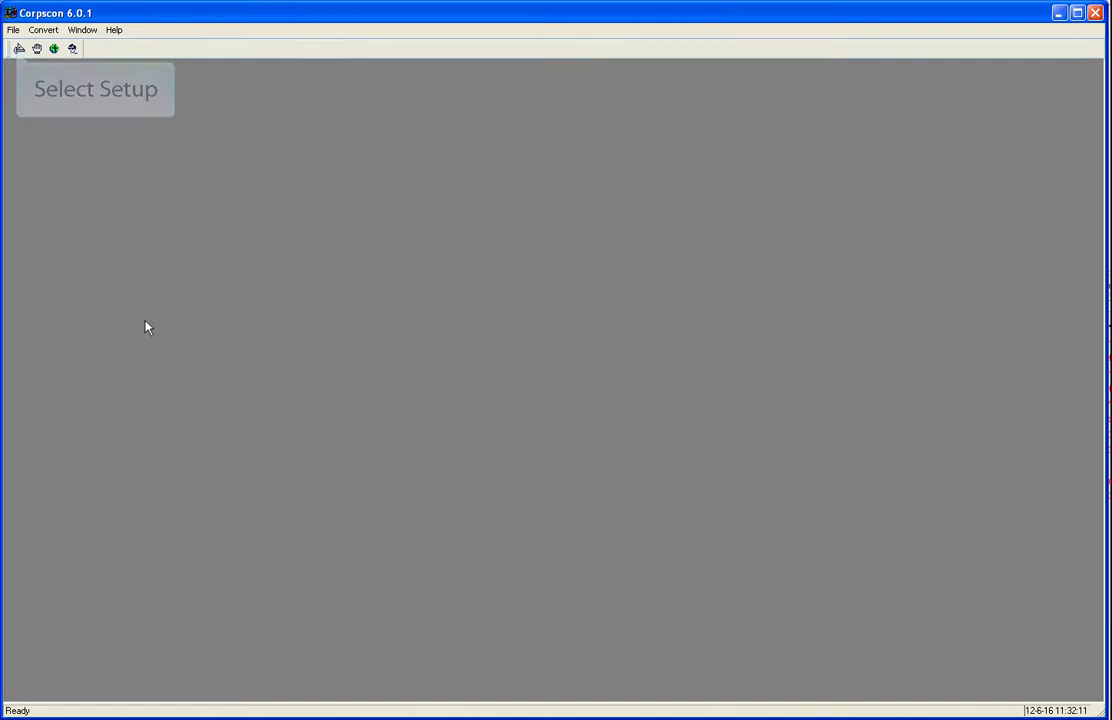
{"action": "left_click", "coordinate": [18, 49]}
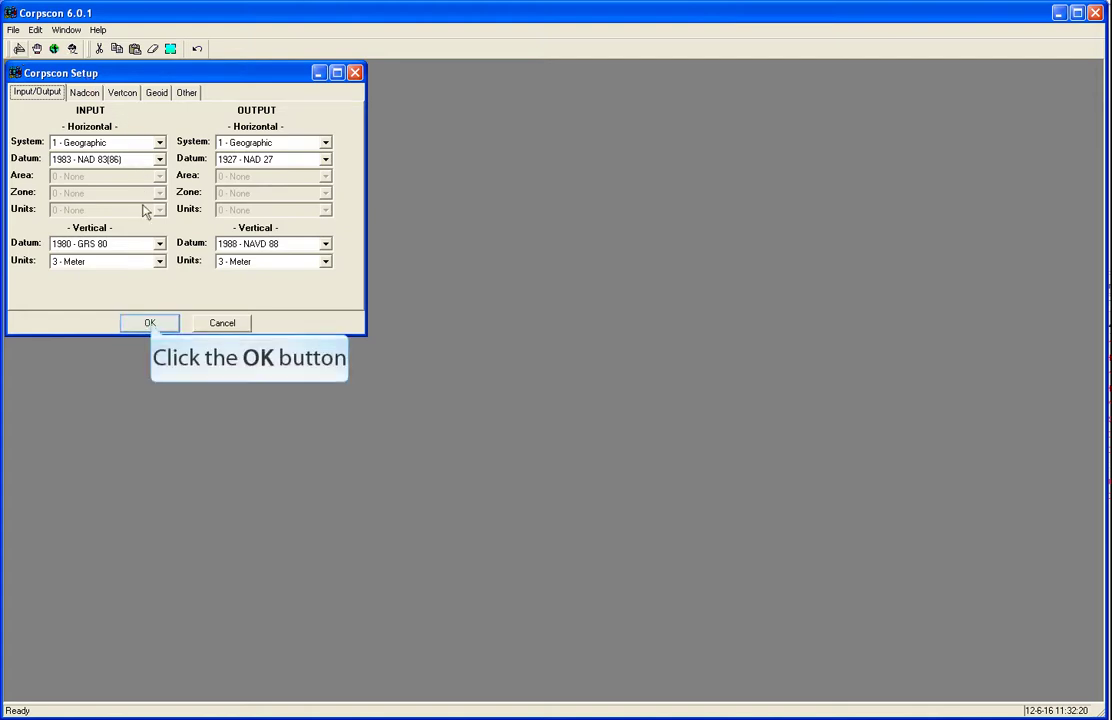
{"action": "left_click", "coordinate": [150, 323]}
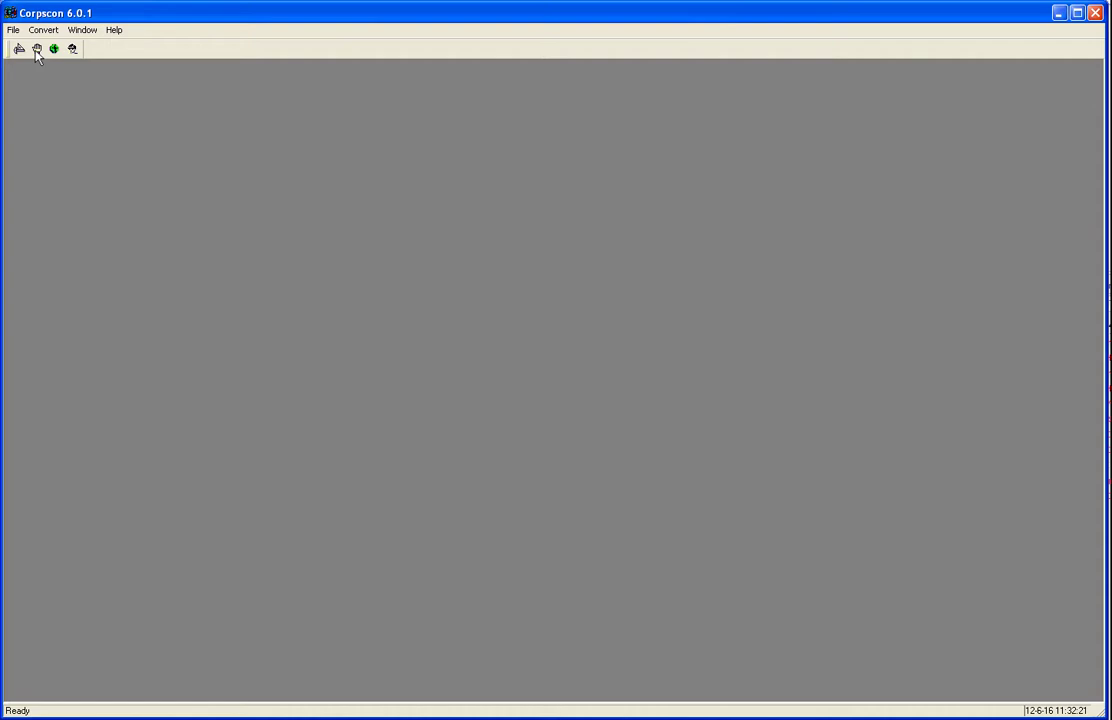
Manually convert point K 407 with input elevation 0, giving 15.619 m output elevation
{"action": "left_click", "coordinate": [37, 49]}
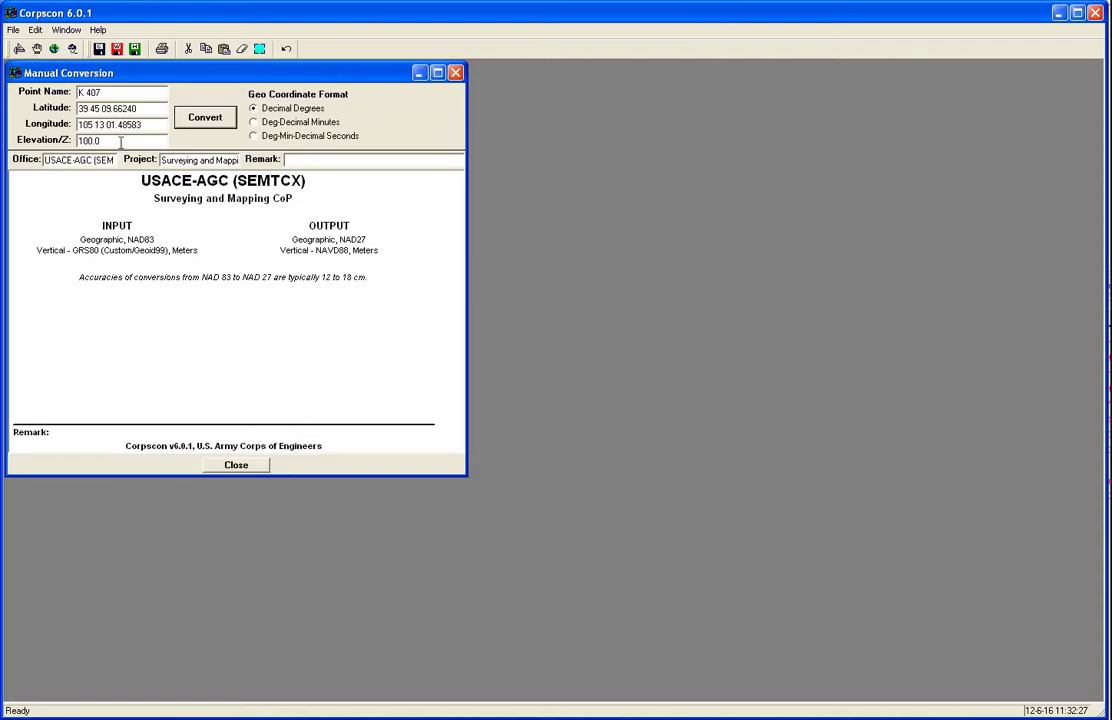
{"action": "left_click_drag", "start_coordinate": [121, 143], "coordinate": [42, 146]}
{"action": "type", "text": "0"}
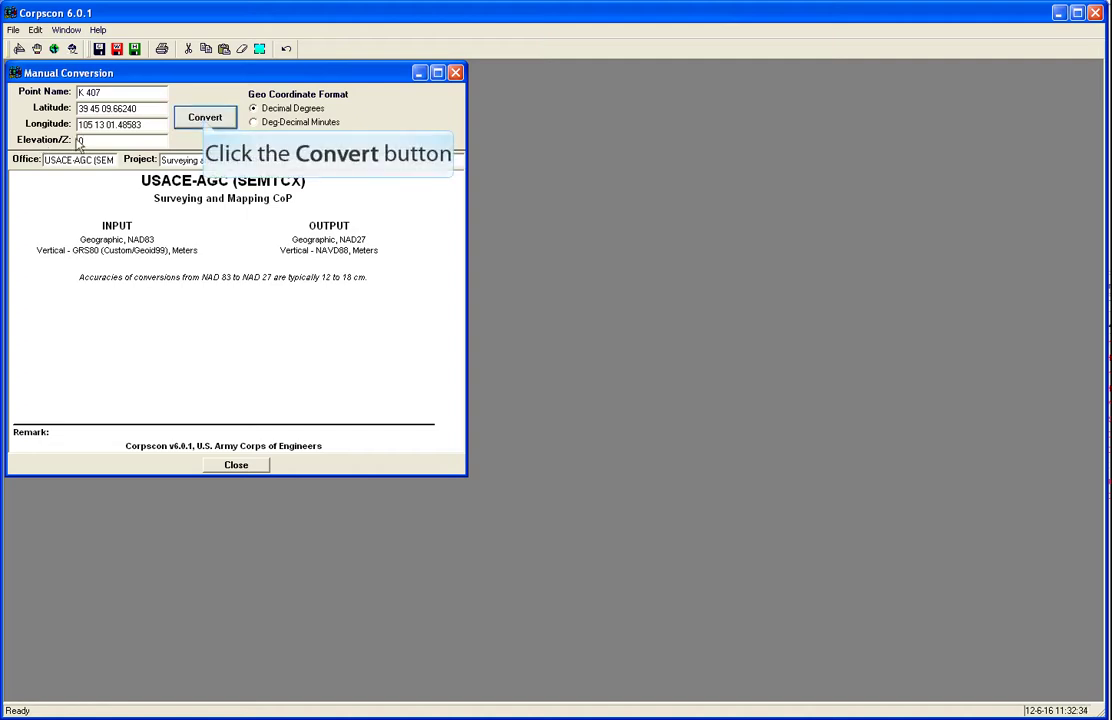
{"action": "left_click", "coordinate": [205, 119]}
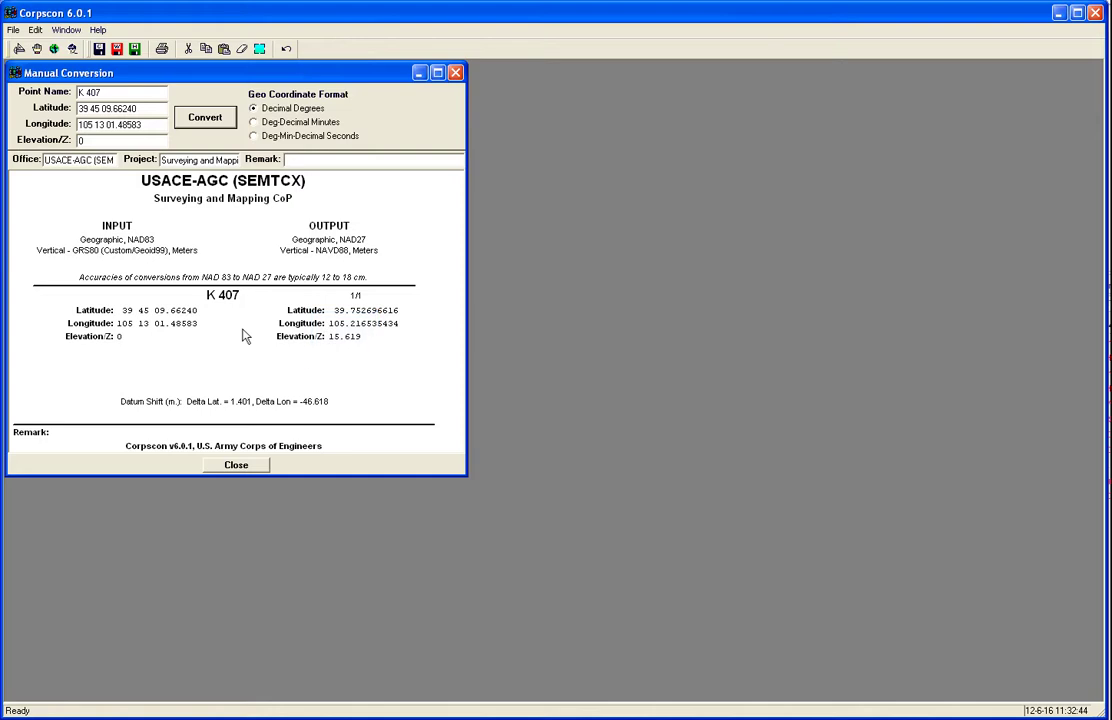
{"action": "key", "text": "alt+Tab"}
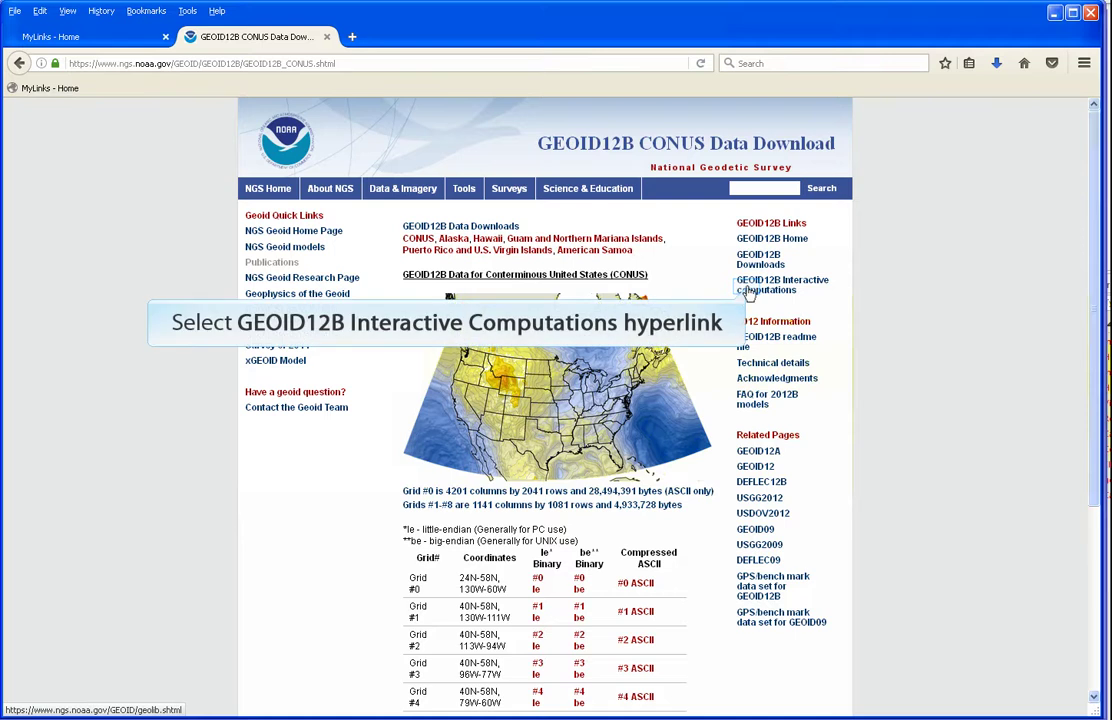
Open the GEOID12B interactive computation page and arrange it beside Corpscon's conversion result
{"action": "left_click", "coordinate": [748, 290]}
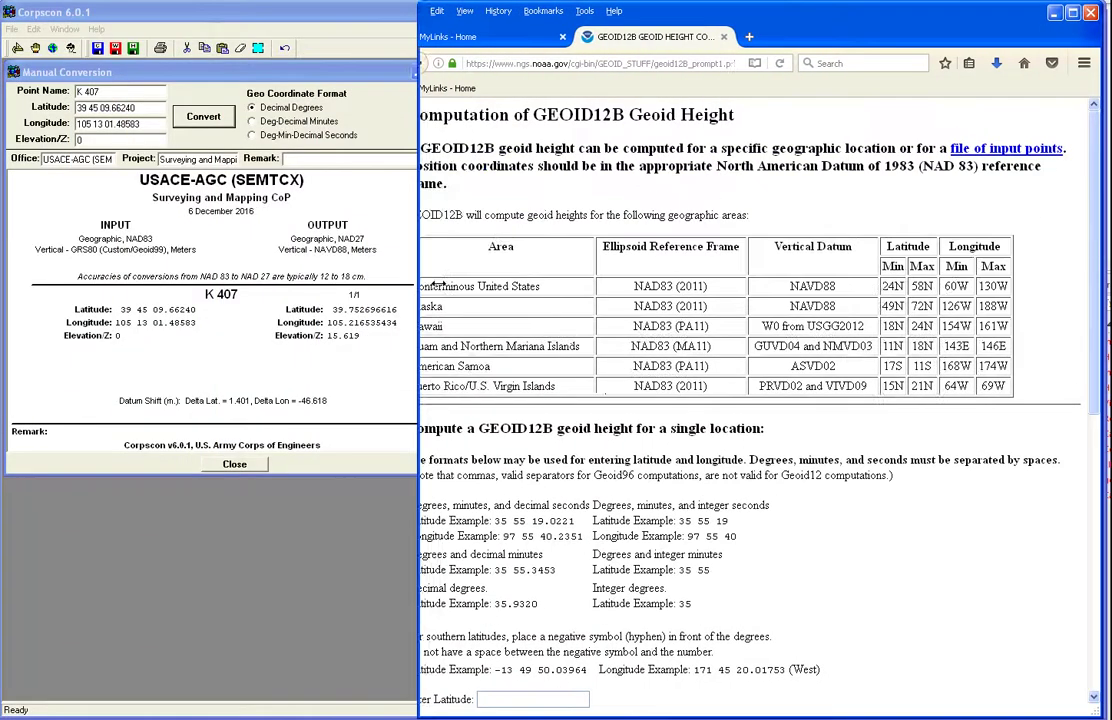
{"action": "left_click_drag", "start_coordinate": [420, 283], "coordinate": [527, 281]}
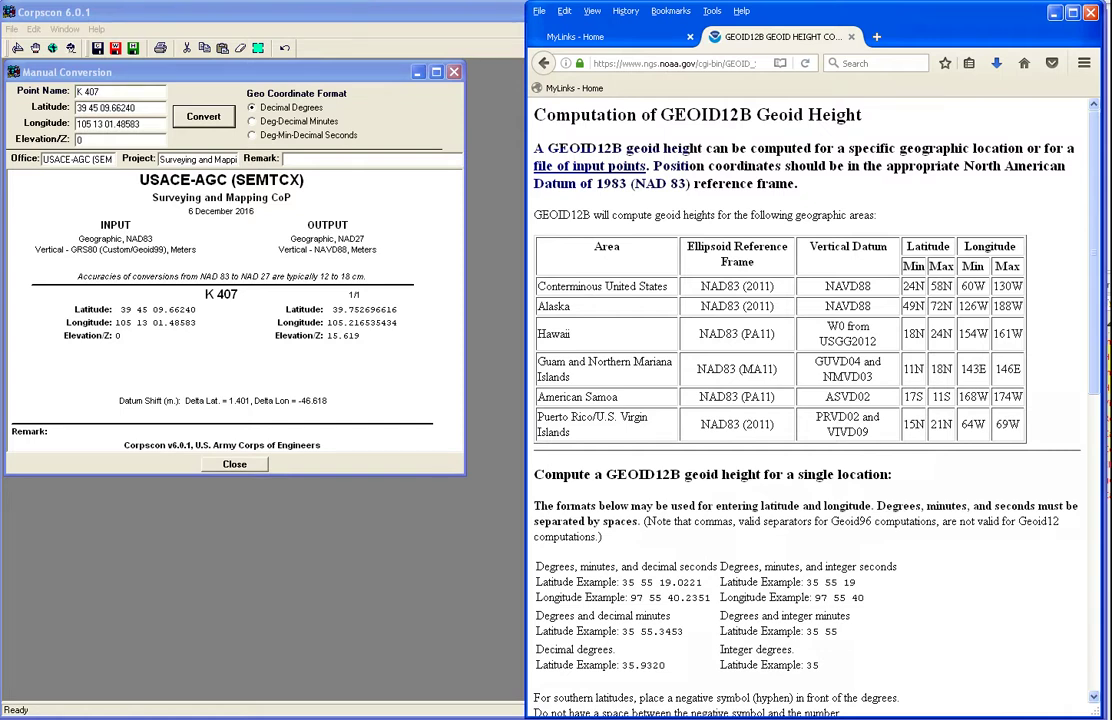
{"action": "left_click", "coordinate": [520, 287]}
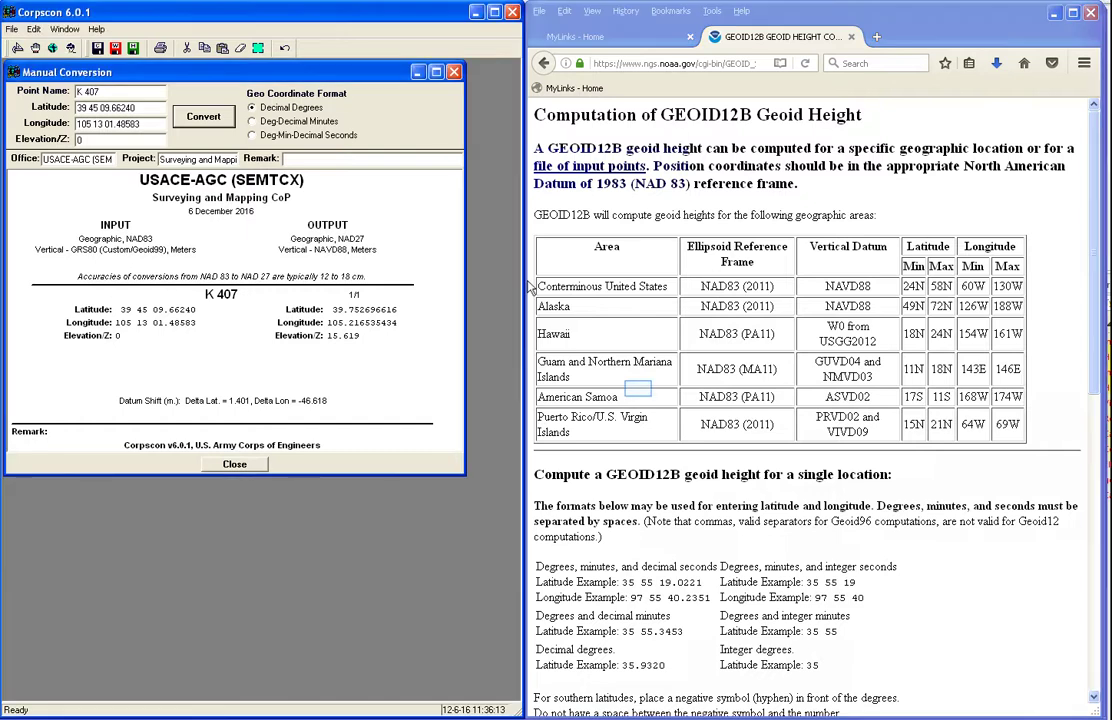
Paste K 407's latitude 39 45 09.66240 from Corpscon into the GEOID12B Enter Latitude field
{"action": "left_click", "coordinate": [640, 395]}
{"action": "scroll", "coordinate": [640, 393], "scroll_direction": "down", "scroll_amount": 5}
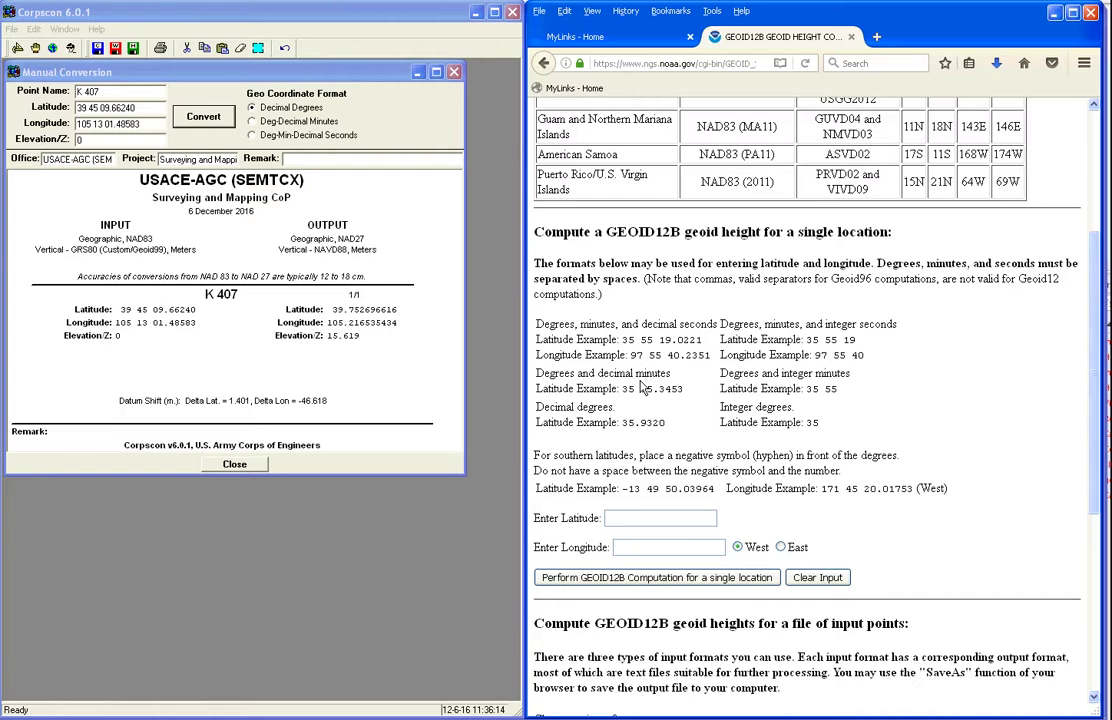
{"action": "scroll", "coordinate": [640, 388], "scroll_direction": "down", "scroll_amount": 4}
{"action": "left_click_drag", "start_coordinate": [140, 108], "coordinate": [74, 108]}
{"action": "key", "text": "ctrl+c"}
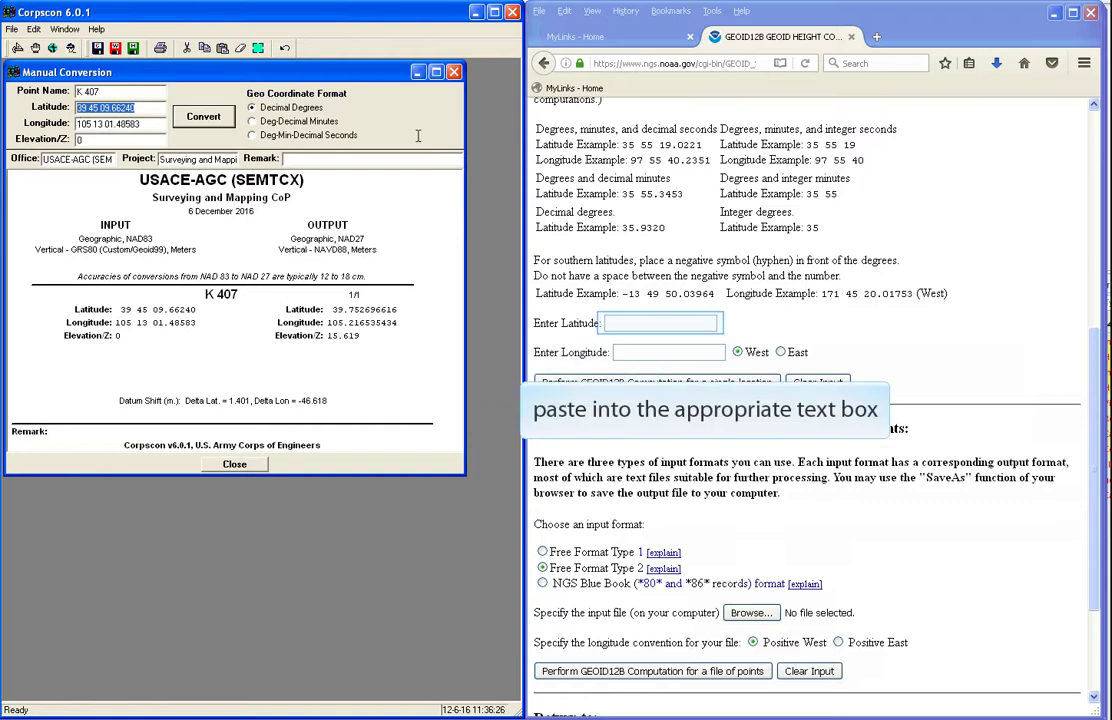
{"action": "left_click", "coordinate": [658, 322]}
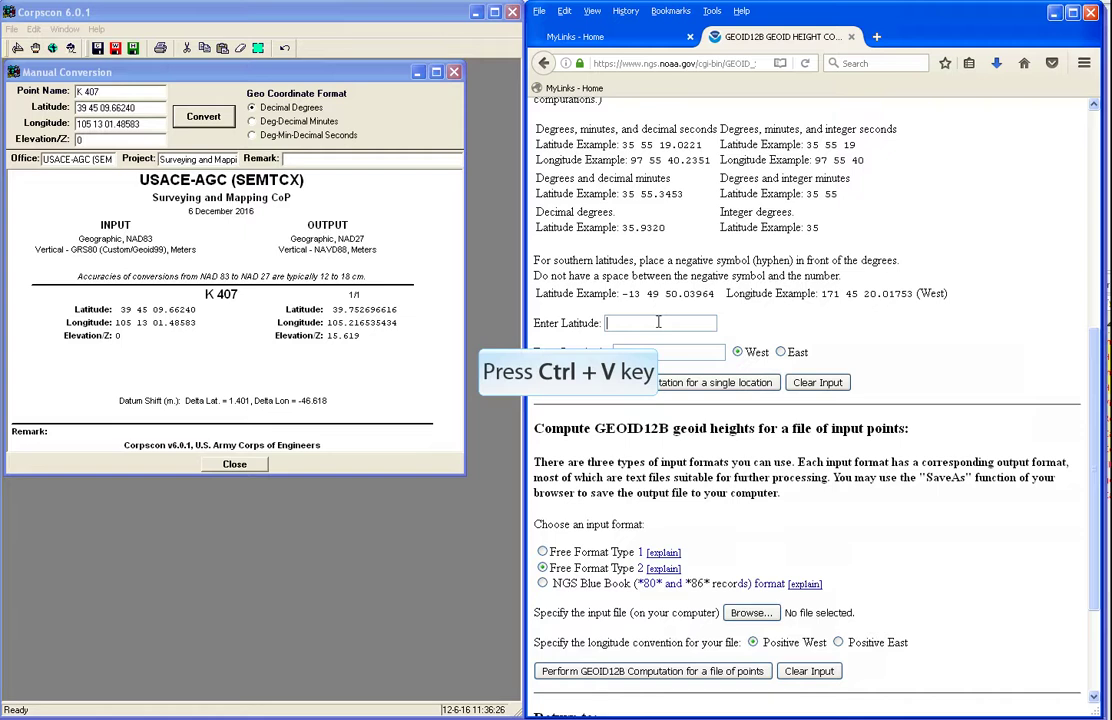
{"action": "key", "text": "ctrl+v"}
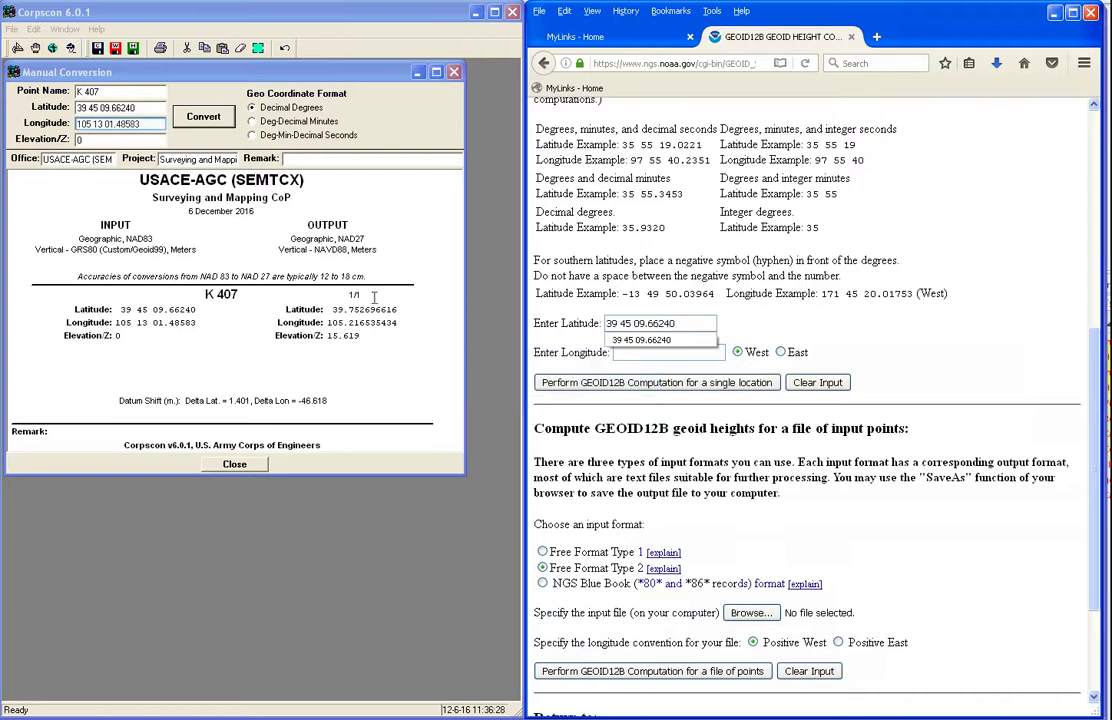
Copy Corpscon's longitude 105 13 01.48583 West into the Enter Longitude field
{"action": "left_click", "coordinate": [163, 123]}
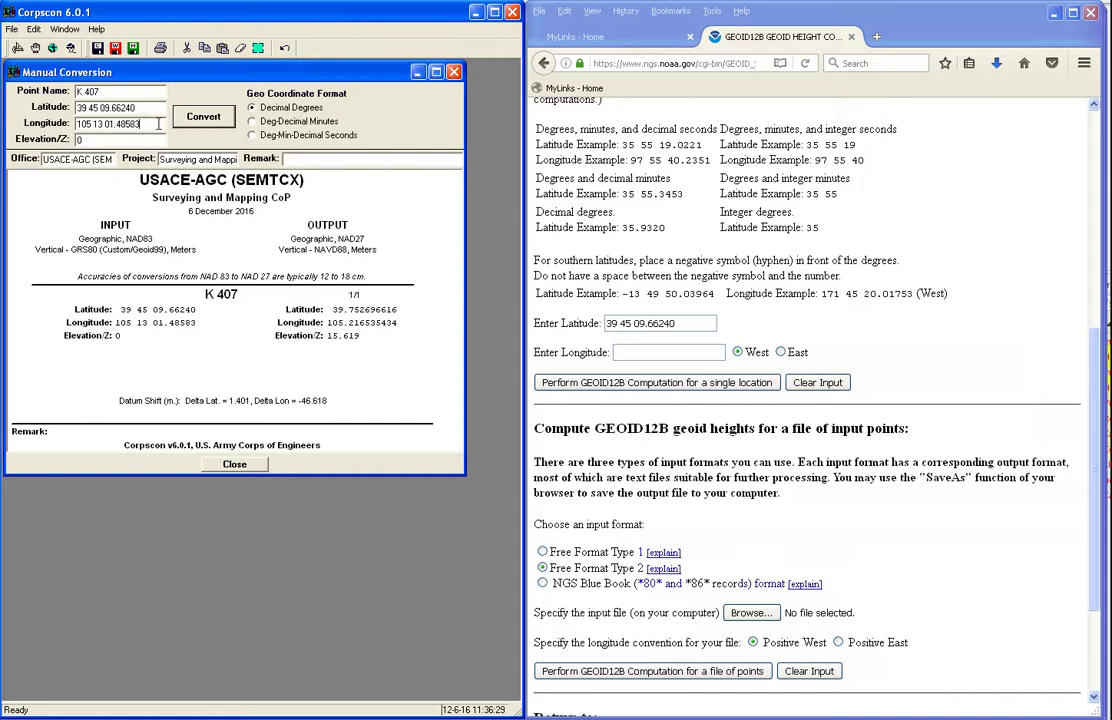
{"action": "left_click_drag", "start_coordinate": [156, 121], "coordinate": [62, 122]}
{"action": "key", "text": "ctrl+c"}
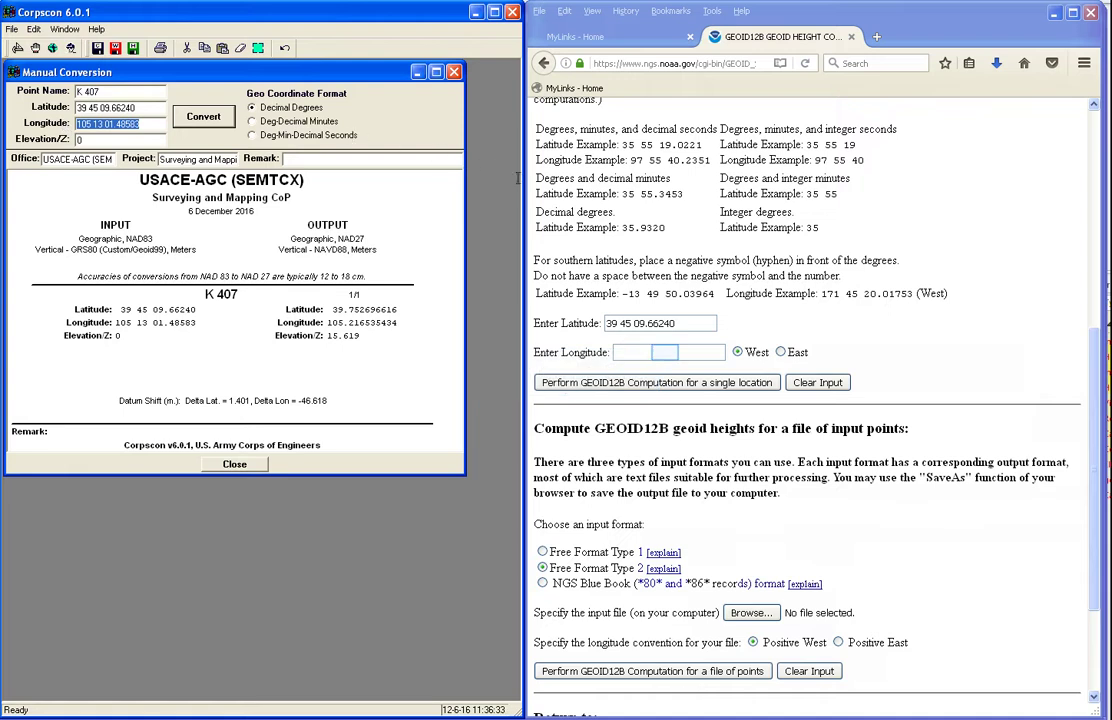
{"action": "left_click", "coordinate": [665, 352]}
{"action": "key", "text": "ctrl+v"}
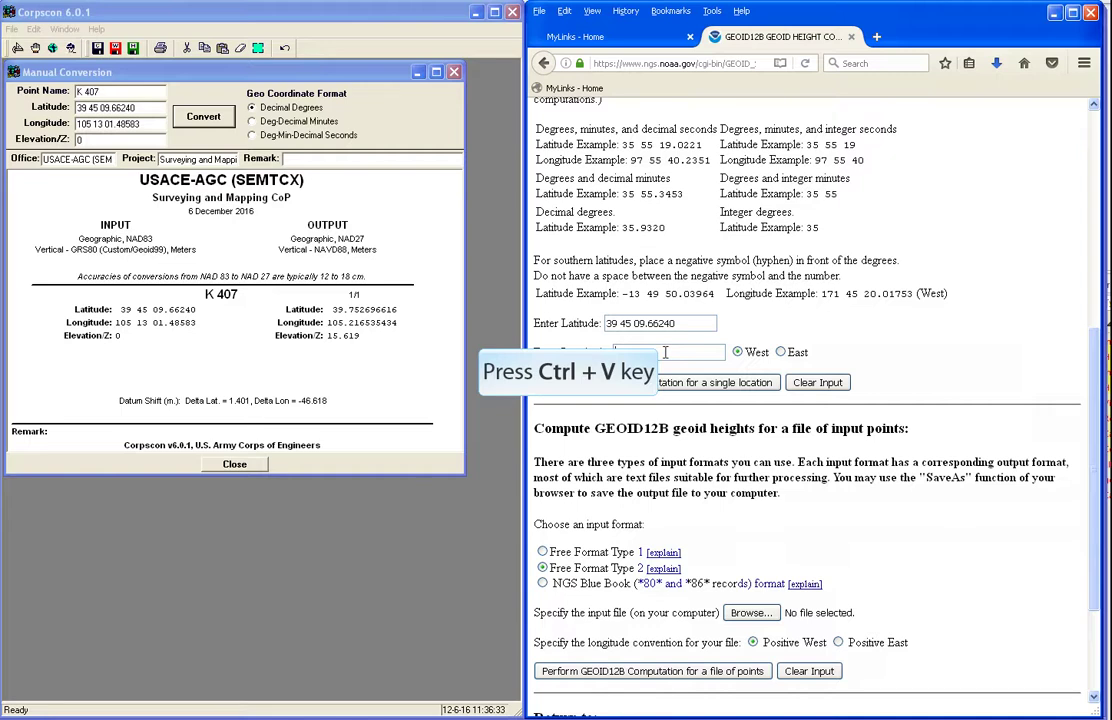
{"action": "key", "text": "ctrl+v"}
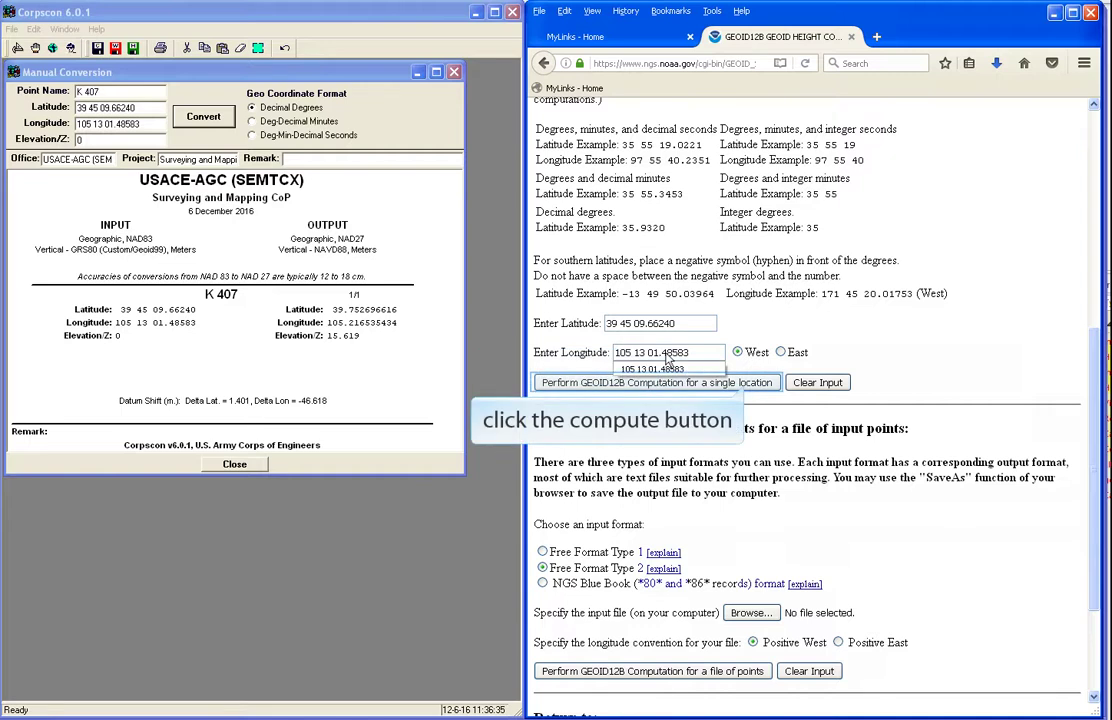
{"action": "left_click", "coordinate": [660, 383]}
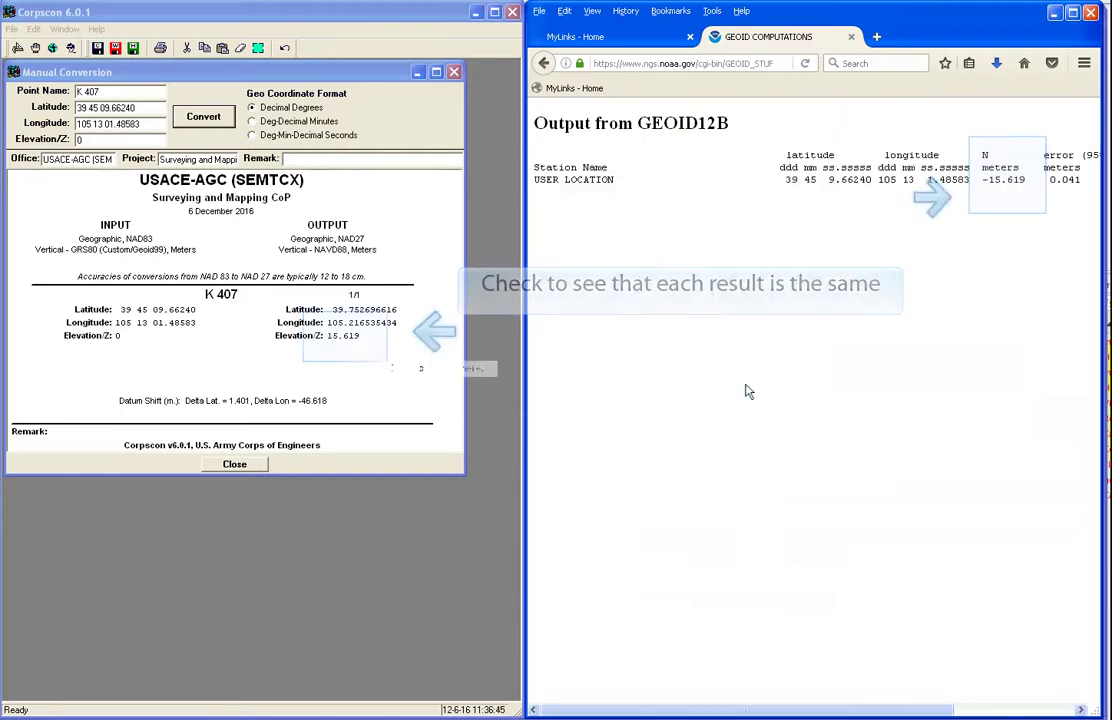